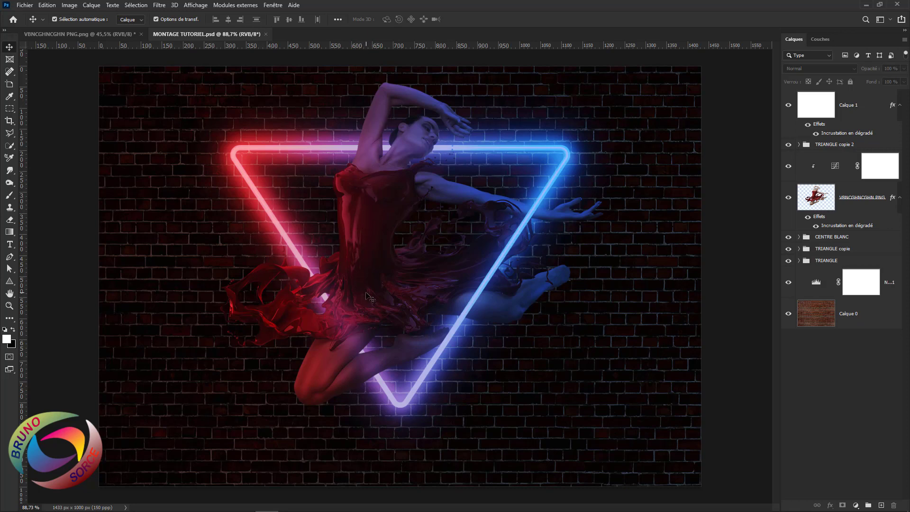
Resize the brick wall image to 1433 px wide and 1000 px high
{"action": "left_click", "coordinate": [89, 35]}
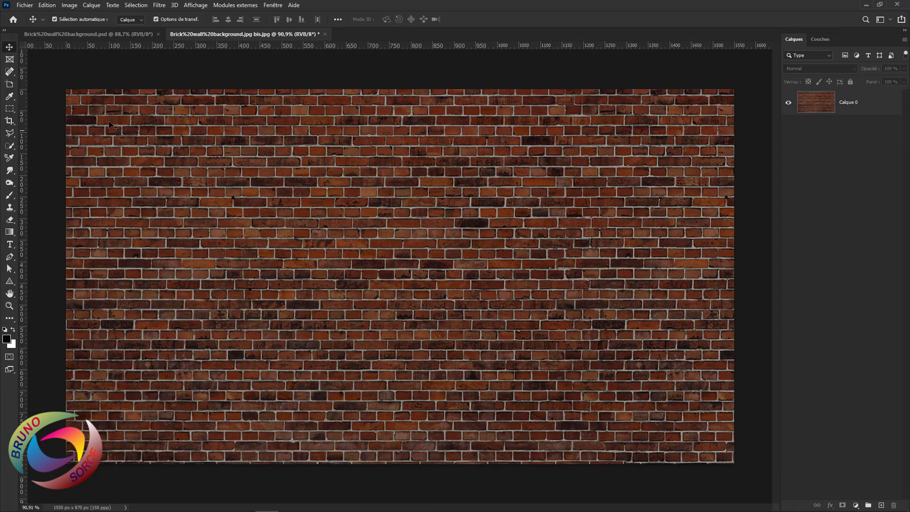
{"action": "left_click", "coordinate": [69, 5]}
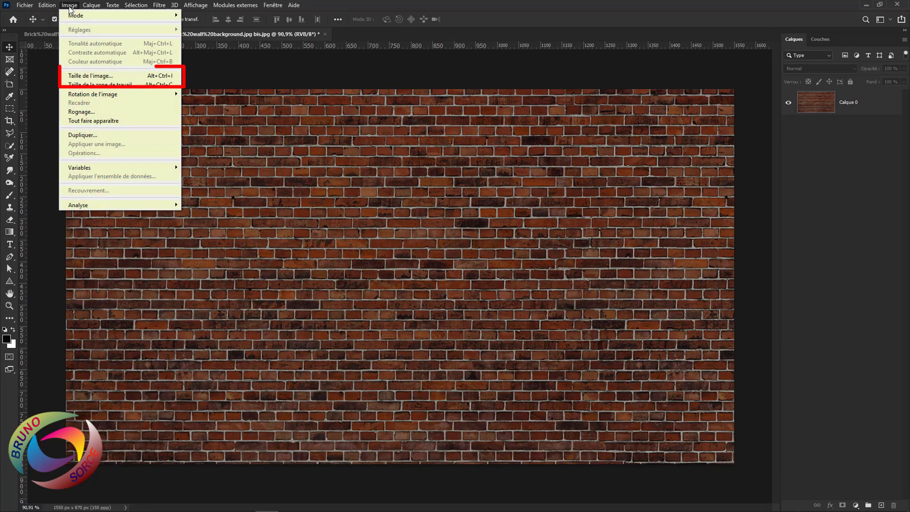
{"action": "left_click", "coordinate": [80, 77]}
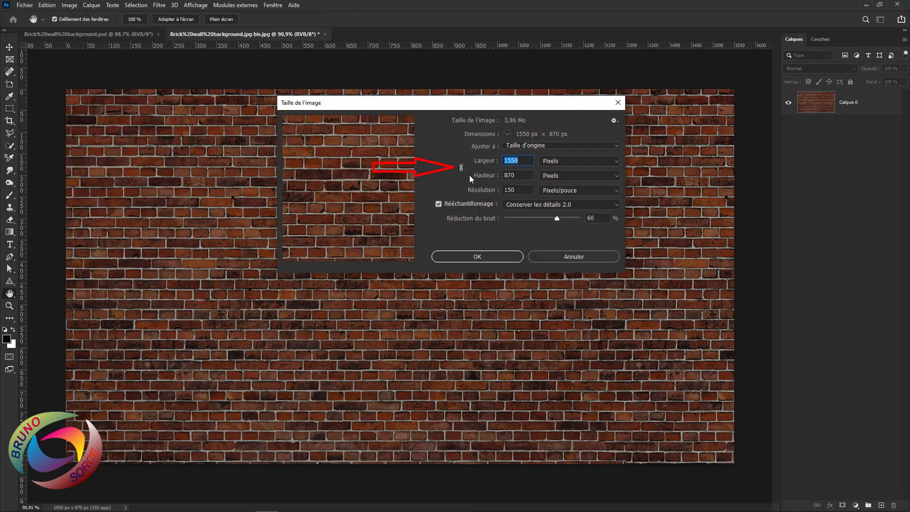
{"action": "left_click", "coordinate": [519, 160]}
{"action": "left_click_drag", "start_coordinate": [519, 160], "coordinate": [489, 157]}
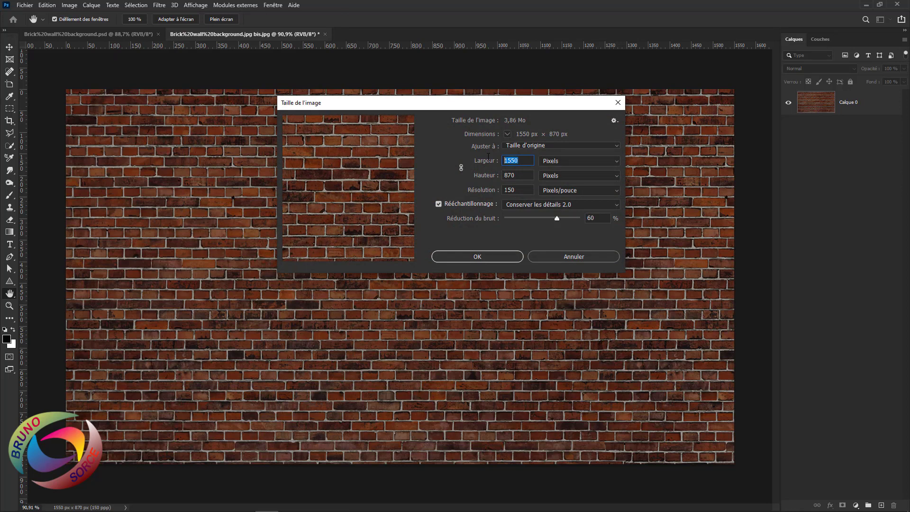
{"action": "type", "text": "14"}
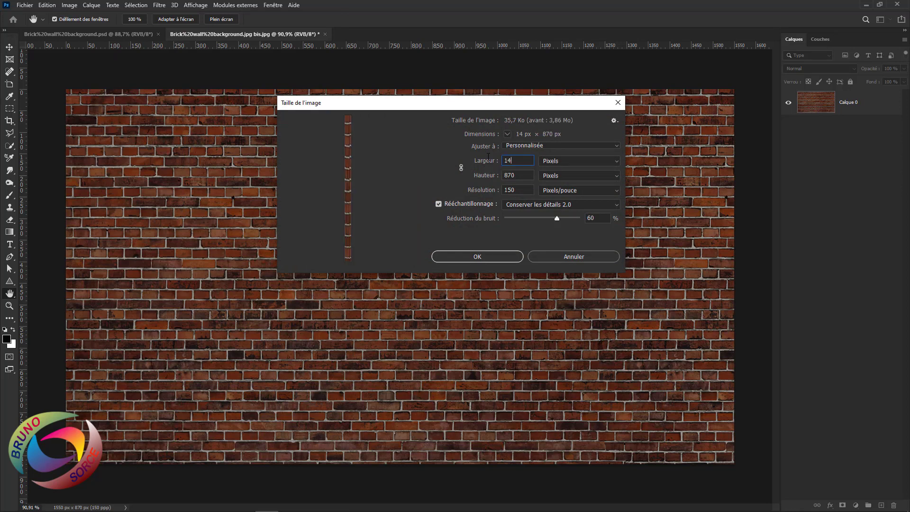
{"action": "type", "text": "33"}
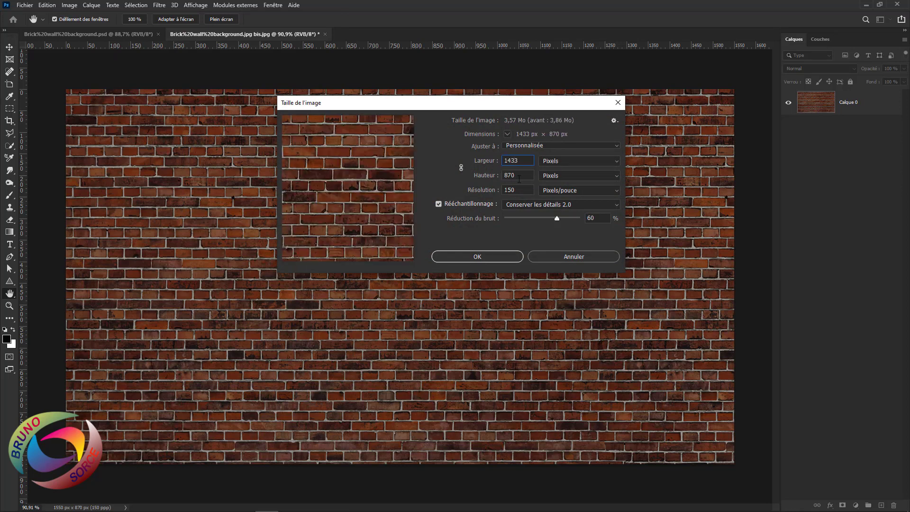
{"action": "key", "text": "Tab"}
{"action": "type", "text": "1000"}
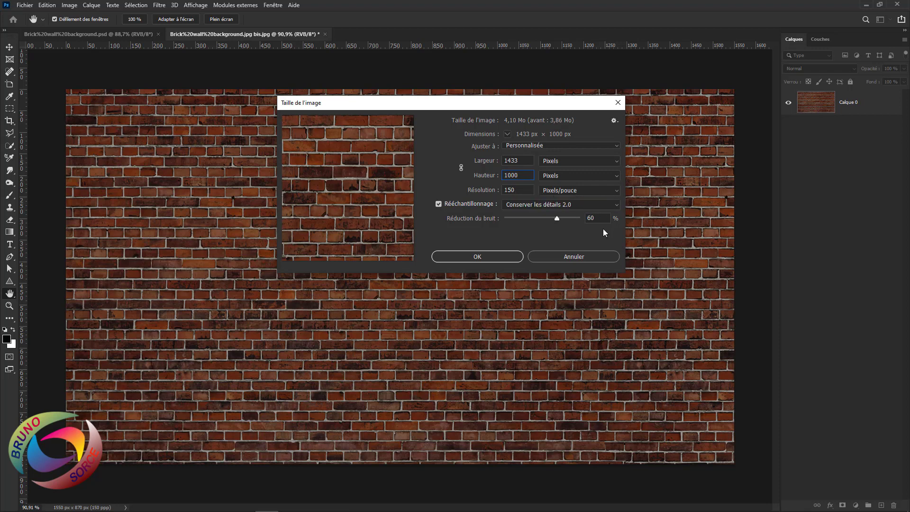
{"action": "left_click", "coordinate": [493, 257]}
{"action": "key", "text": "v"}
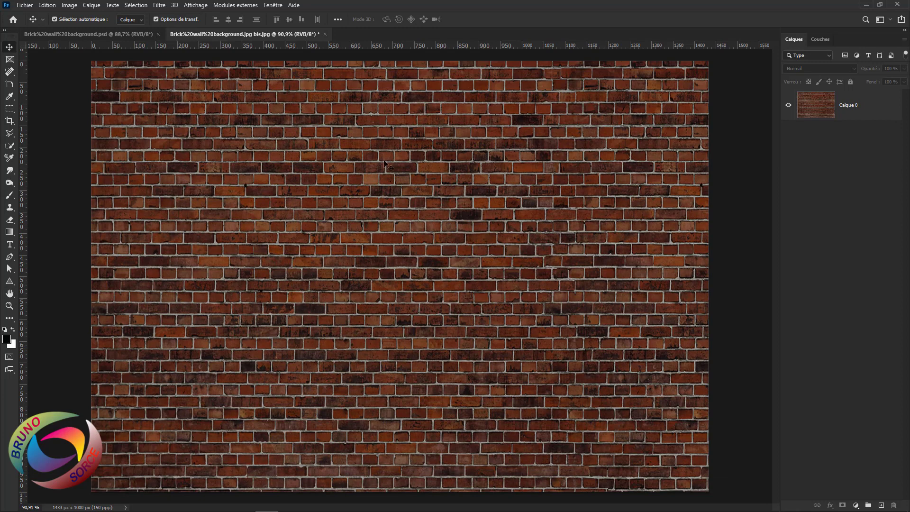
Darken the brick wall with a Levels adjustment layer, setting input levels to 32 for shadows, 0,37 for midtones and 235 for highlights
{"action": "left_click", "coordinate": [868, 109]}
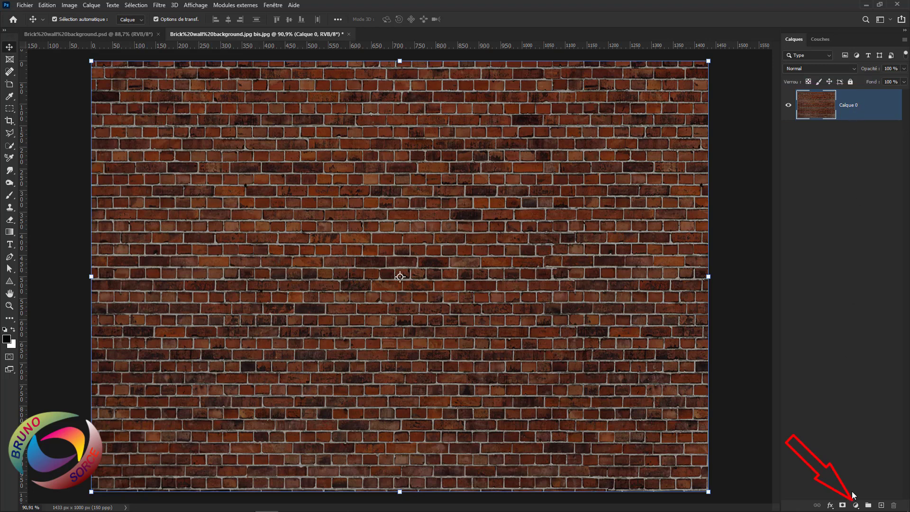
{"action": "left_click", "coordinate": [856, 505]}
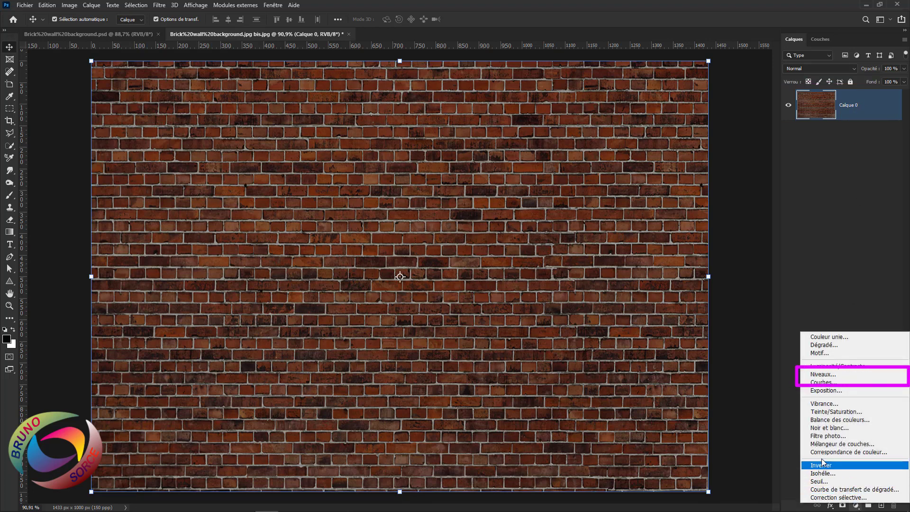
{"action": "left_click", "coordinate": [816, 375]}
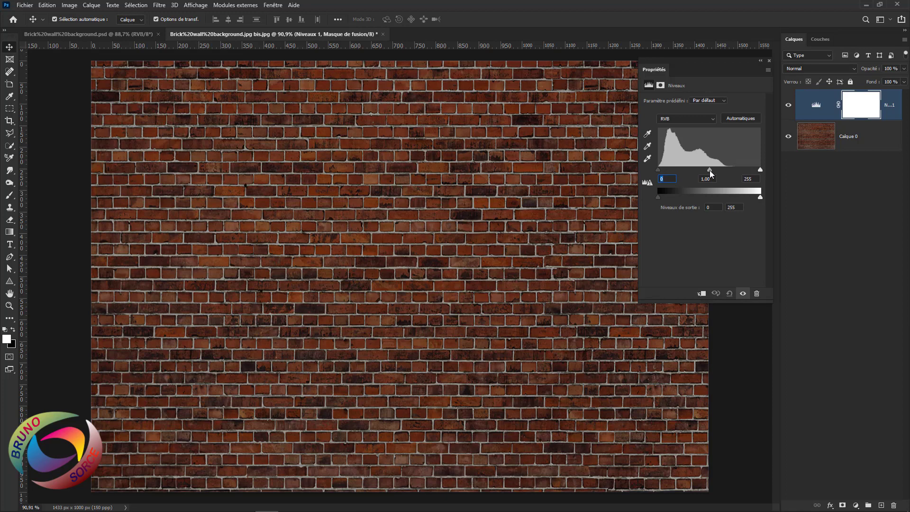
{"action": "left_click_drag", "start_coordinate": [710, 170], "coordinate": [736, 170]}
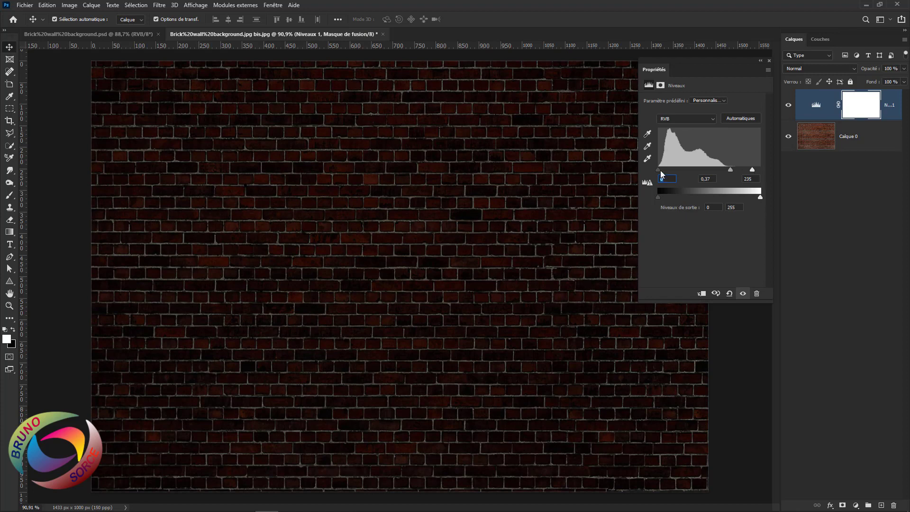
{"action": "left_click_drag", "start_coordinate": [661, 171], "coordinate": [669, 169]}
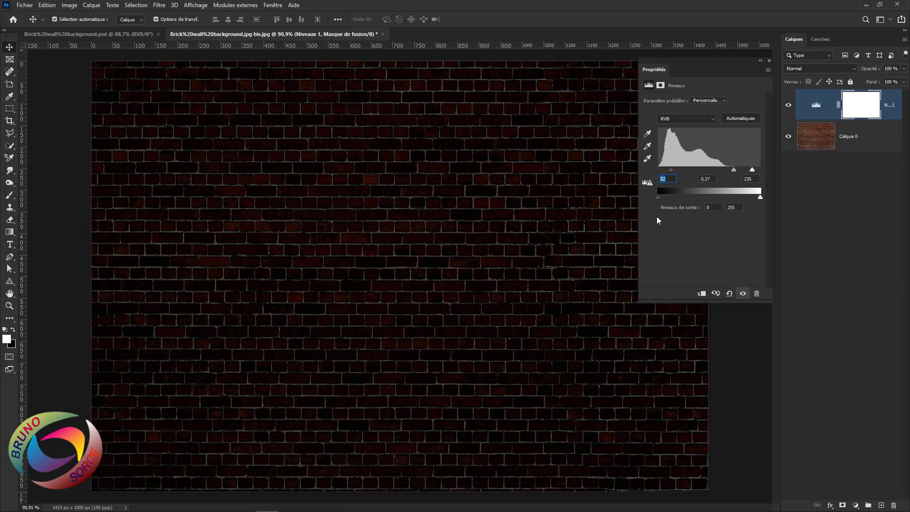
{"action": "left_click", "coordinate": [713, 179]}
{"action": "key", "text": "Tab"}
{"action": "left_click", "coordinate": [768, 62]}
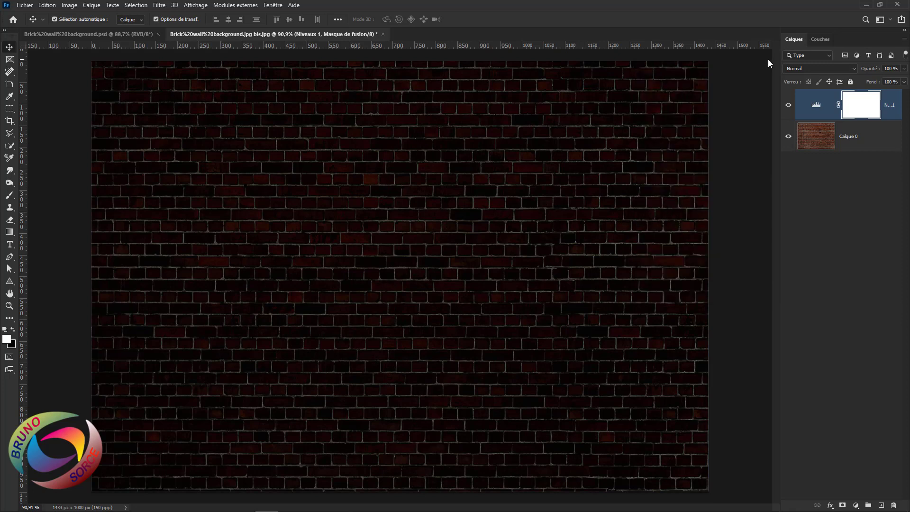
Set up the Triangle tool in shape mode with no fill and a white 6 pt stroke
{"action": "left_click", "coordinate": [10, 282]}
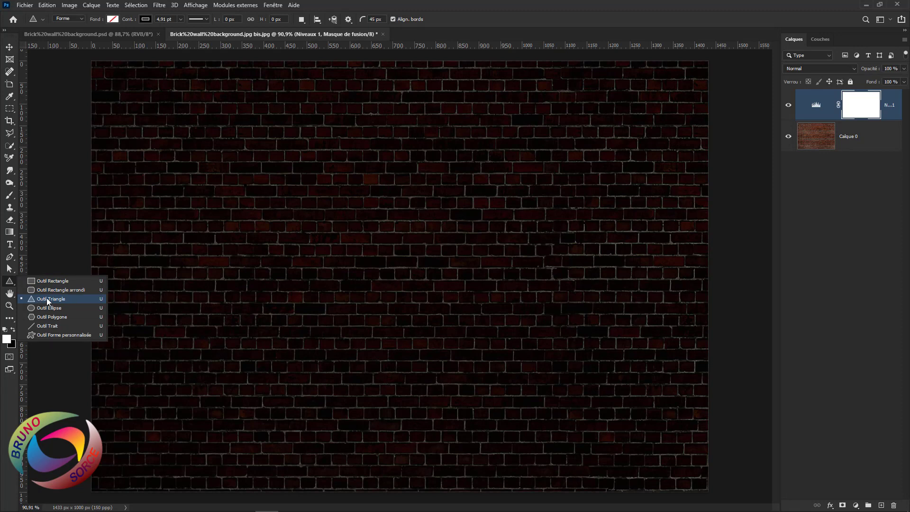
{"action": "left_click", "coordinate": [48, 301]}
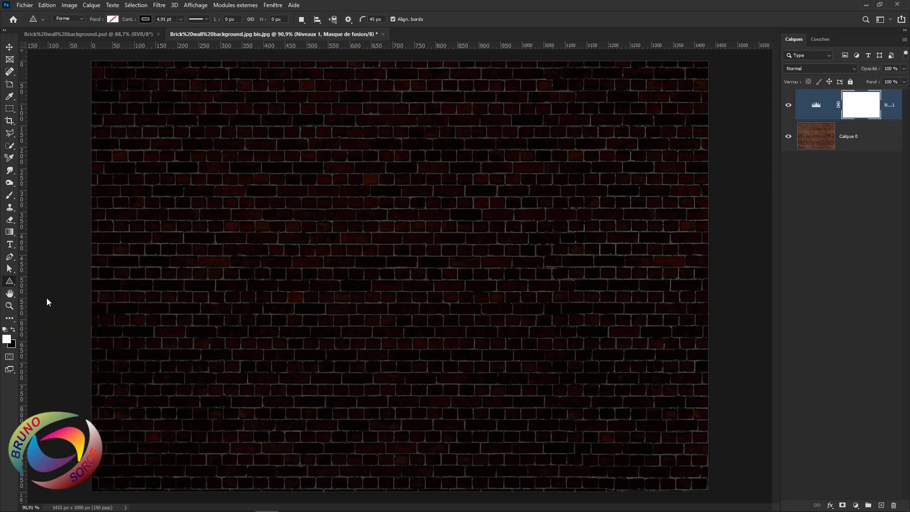
{"action": "left_click", "coordinate": [75, 20]}
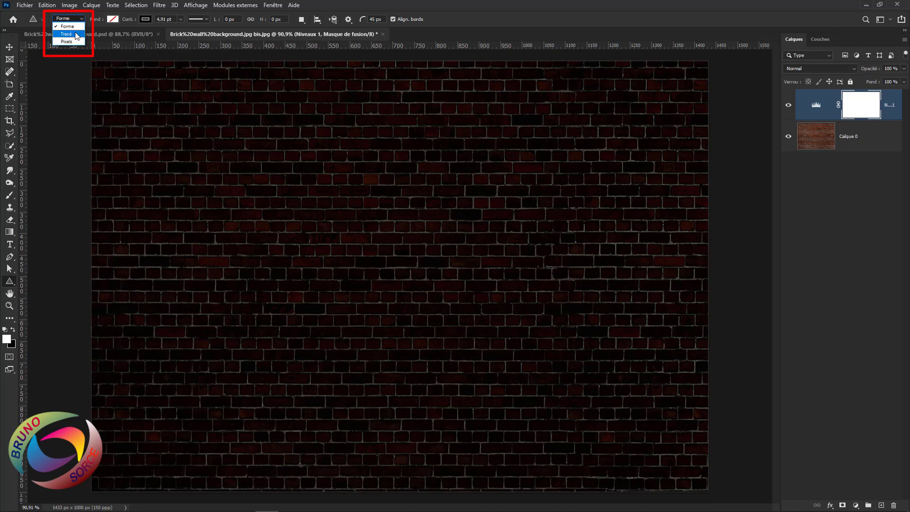
{"action": "left_click", "coordinate": [73, 26]}
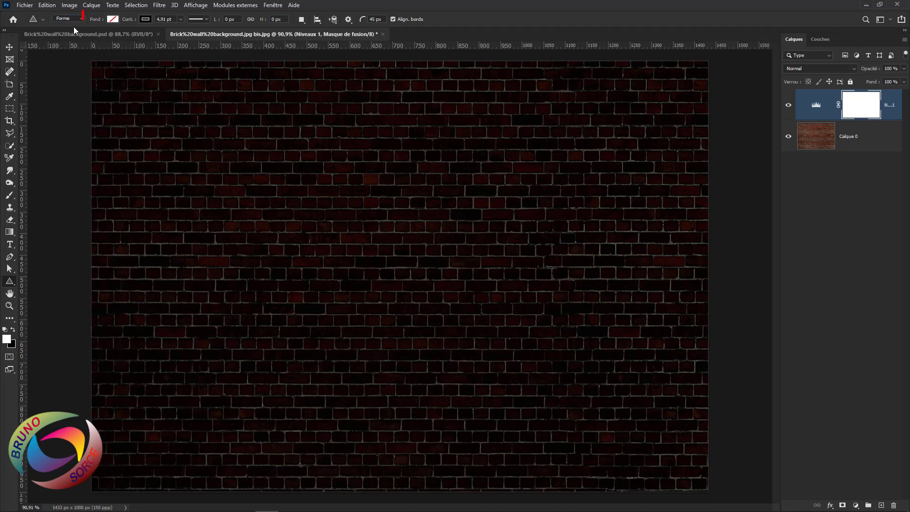
{"action": "left_click", "coordinate": [114, 20]}
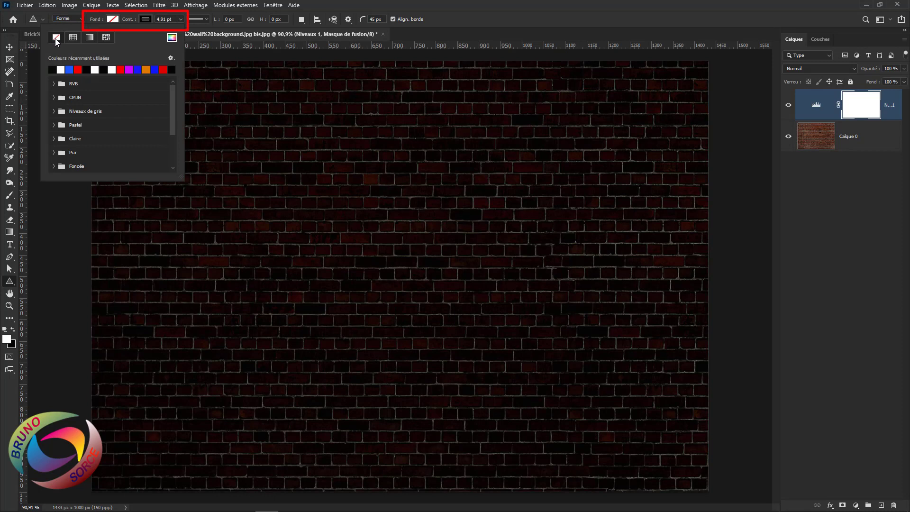
{"action": "left_click", "coordinate": [144, 18]}
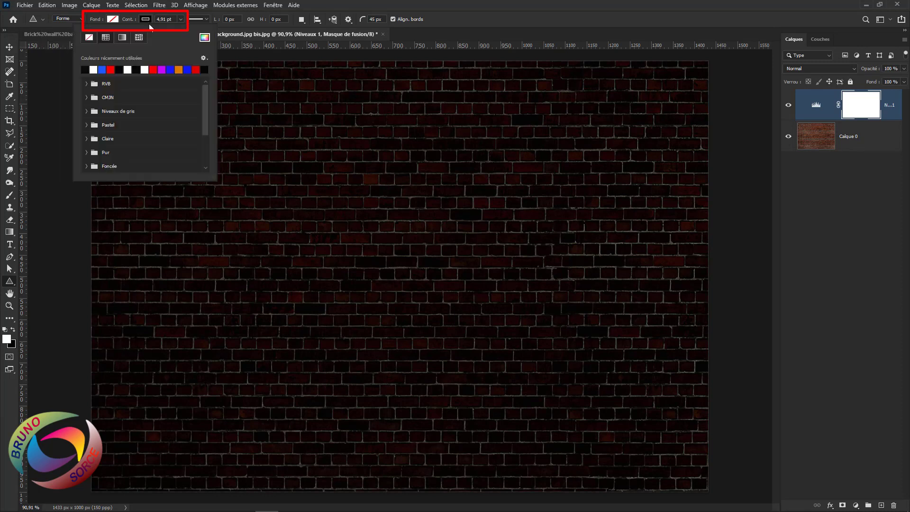
{"action": "left_click", "coordinate": [93, 70]}
{"action": "left_click", "coordinate": [174, 22]}
{"action": "left_click", "coordinate": [165, 18]}
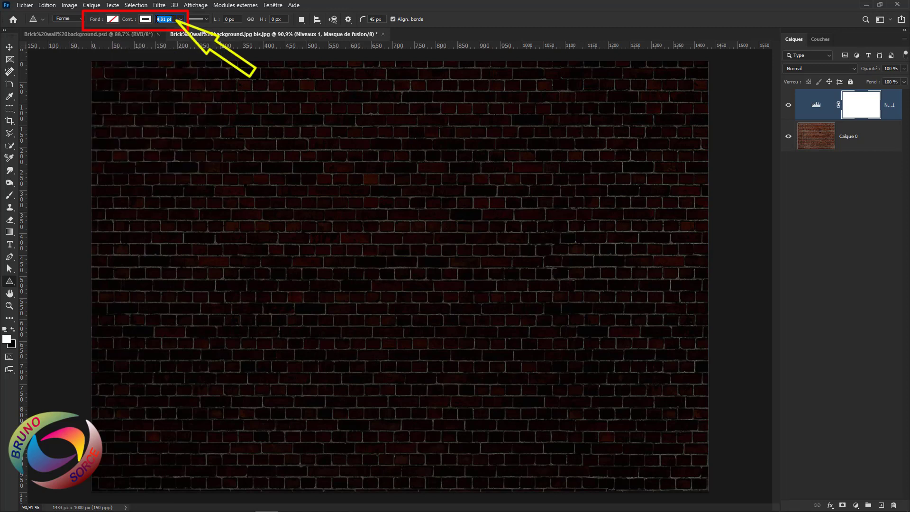
{"action": "type", "text": "6 pt"}
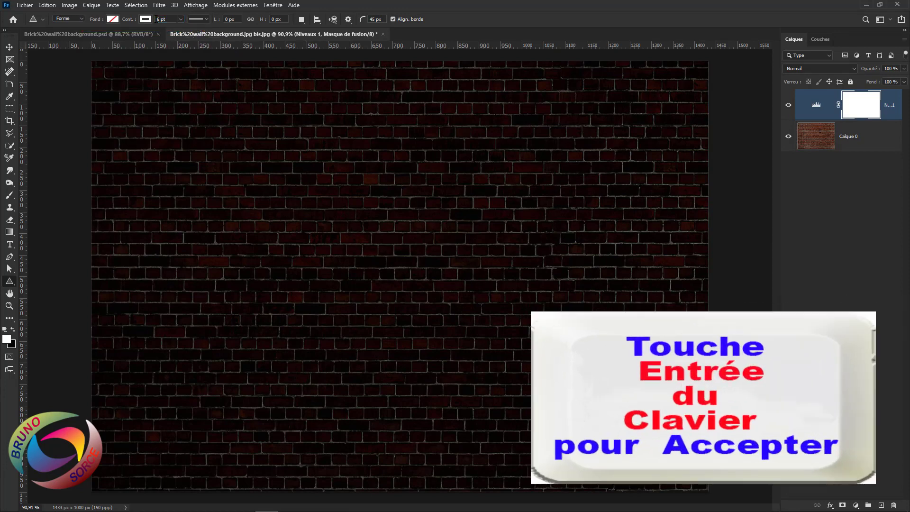
{"action": "key", "text": "Return"}
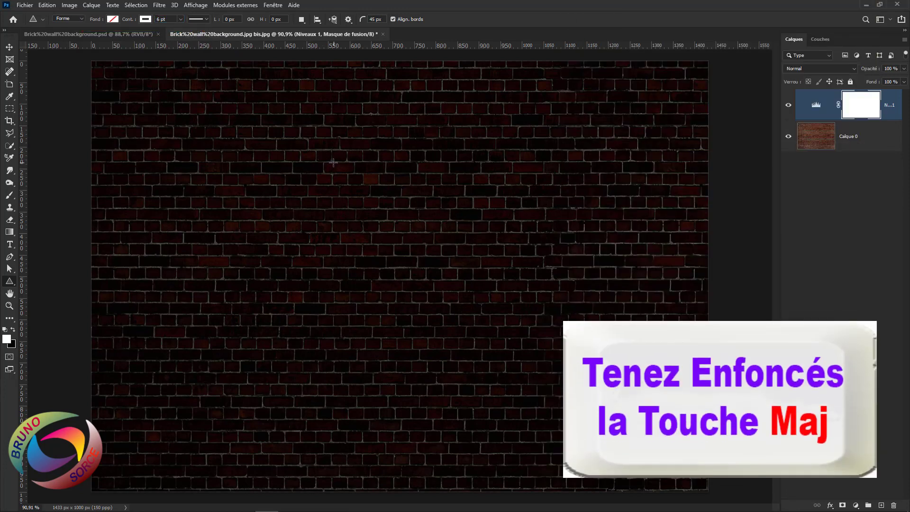
Draw a proportional triangle about 759 by 669 px on the wall and set its corner radius to 17 px
{"action": "mouse_move", "coordinate": [297, 109]}
{"action": "left_mouse_down"}
{"action": "mouse_move", "coordinate": [345, 215]}
{"action": "mouse_move", "coordinate": [389, 266]}
{"action": "mouse_move", "coordinate": [396, 292]}
{"action": "mouse_move", "coordinate": [497, 439]}
{"action": "mouse_move", "coordinate": [571, 496]}
{"action": "mouse_move", "coordinate": [605, 405]}
{"action": "left_mouse_up"}
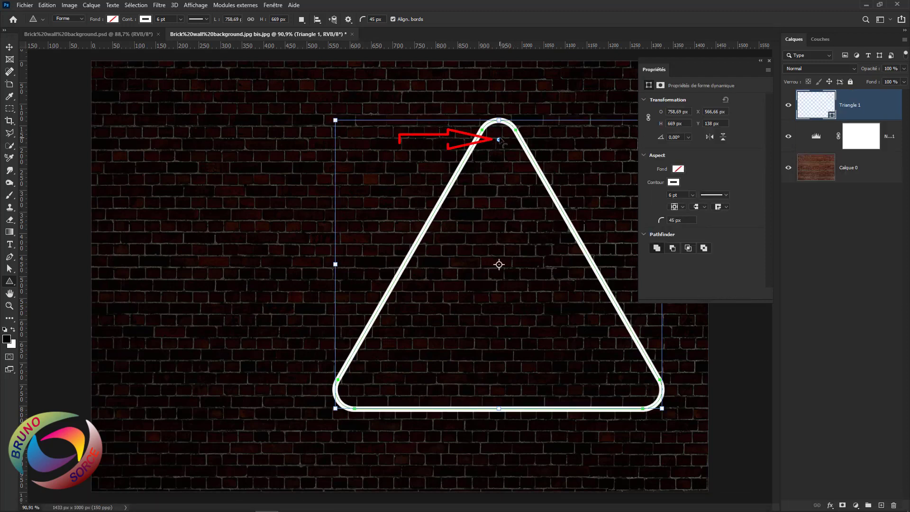
{"action": "left_click_drag", "start_coordinate": [498, 140], "coordinate": [498, 110]}
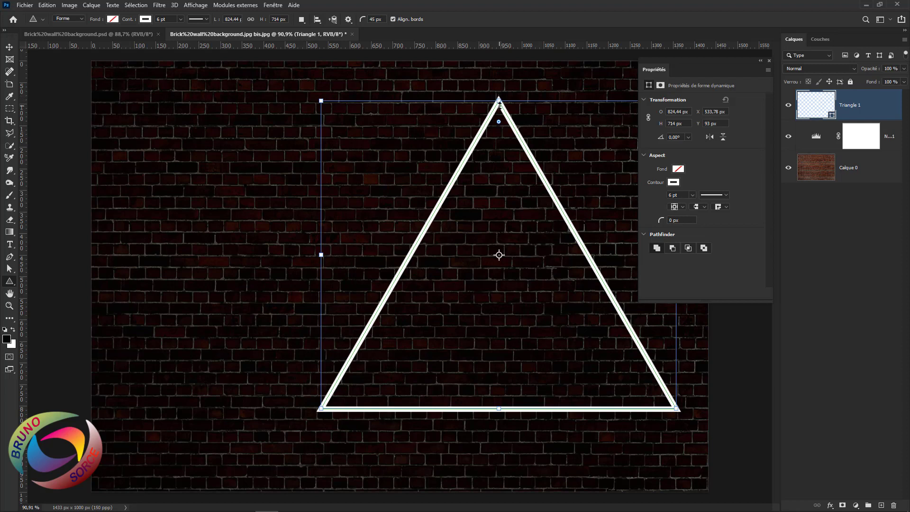
{"action": "left_click_drag", "start_coordinate": [499, 123], "coordinate": [499, 121]}
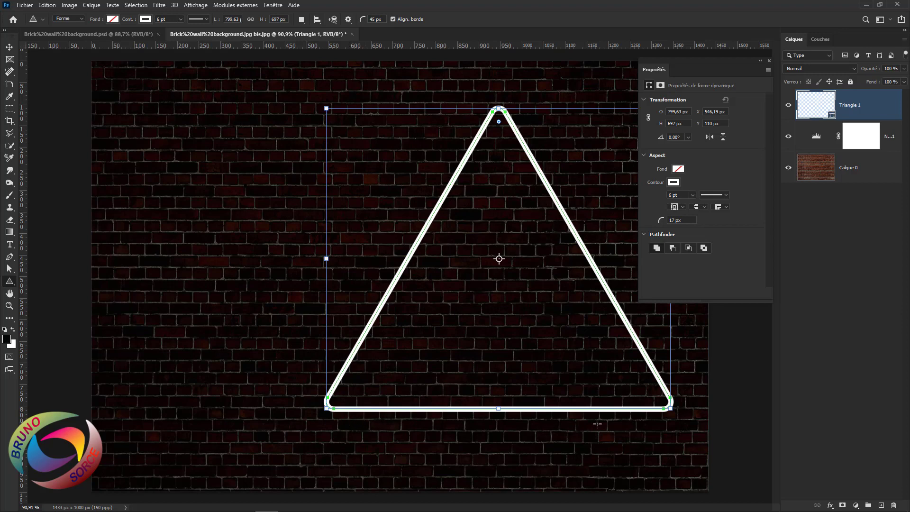
{"action": "key", "text": "Return"}
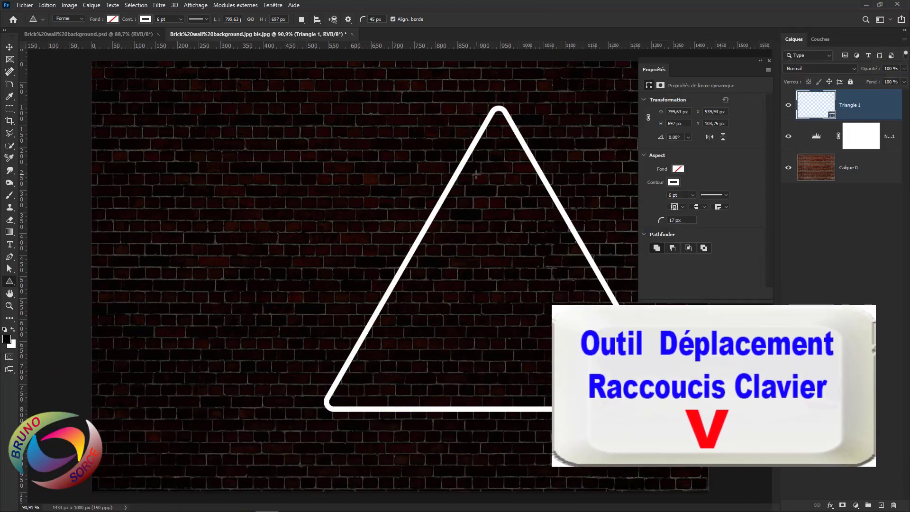
Move the triangle to the horizontal centre of the brick wall
{"action": "key", "text": "v"}
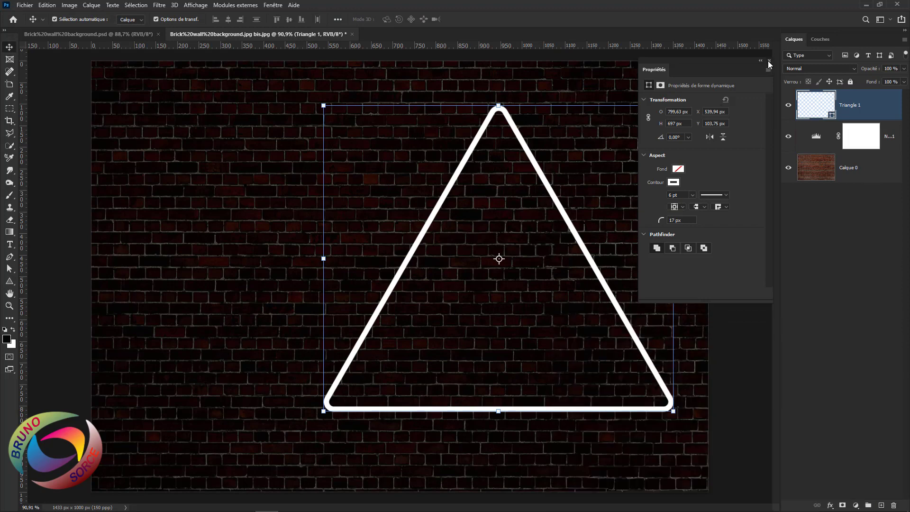
{"action": "left_click", "coordinate": [768, 61]}
{"action": "left_click_drag", "start_coordinate": [523, 145], "coordinate": [425, 150]}
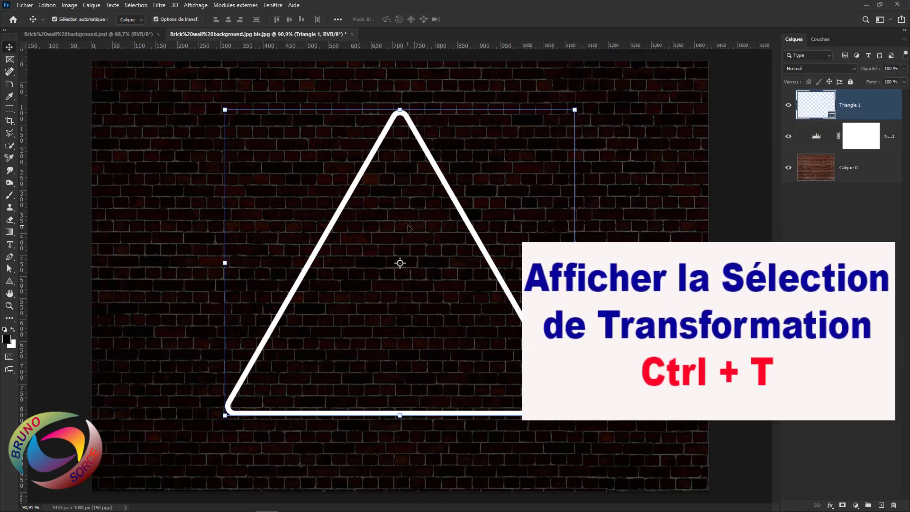
Flip the triangle vertically so it points down and shorten it by raising its lower tip
{"action": "key", "text": "ctrl+t"}
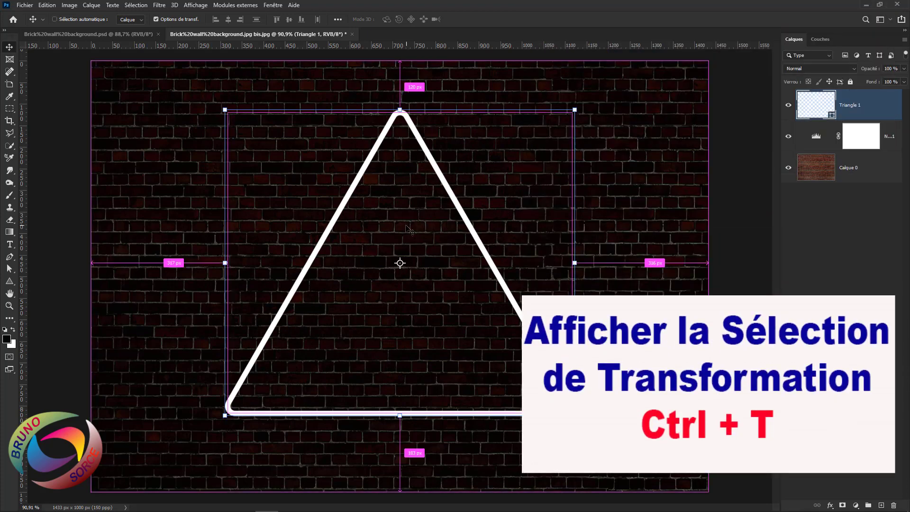
{"action": "right_click", "coordinate": [405, 225]}
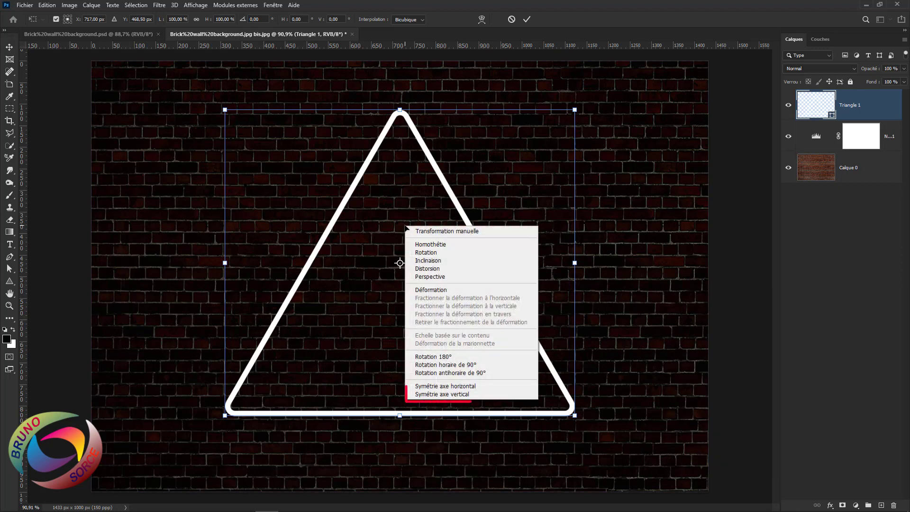
{"action": "left_click", "coordinate": [452, 394]}
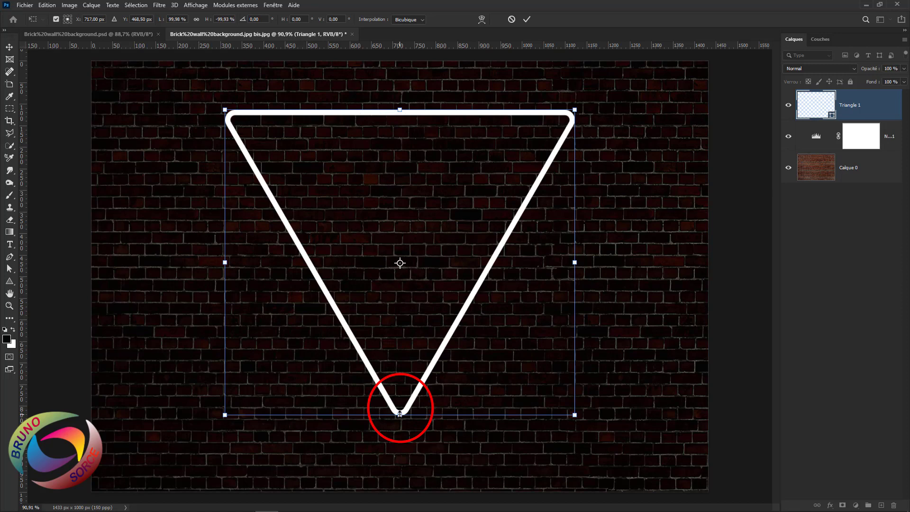
{"action": "left_click_drag", "start_coordinate": [400, 413], "coordinate": [399, 383]}
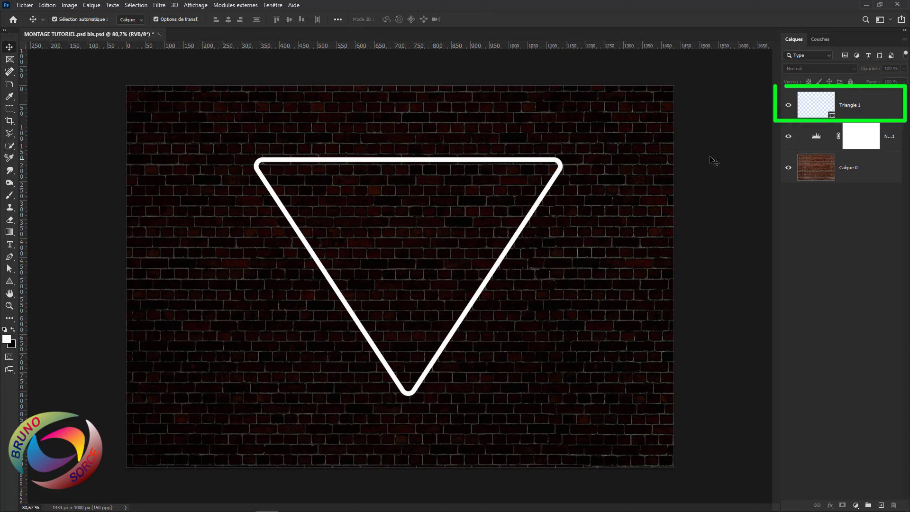
Rename the Triangle 1 layer as CONTOUR
{"action": "left_click", "coordinate": [853, 109]}
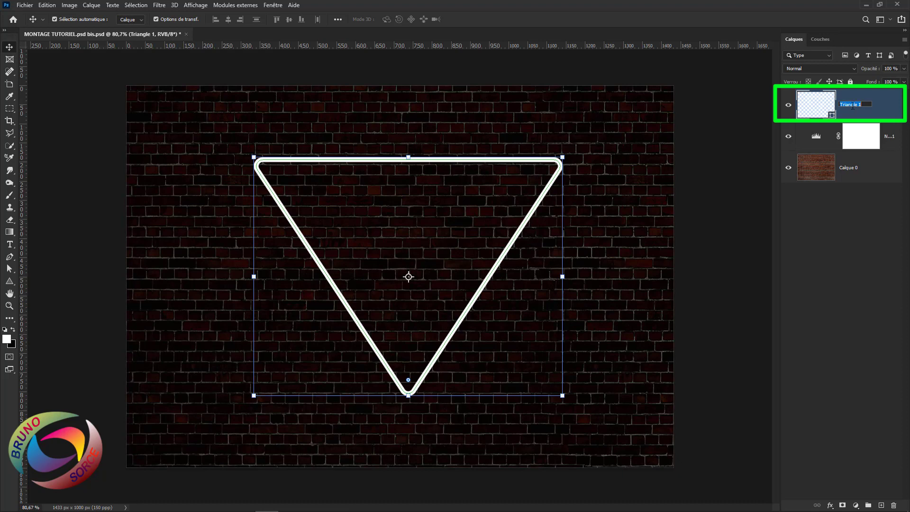
{"action": "type", "text": "CONTOUR"}
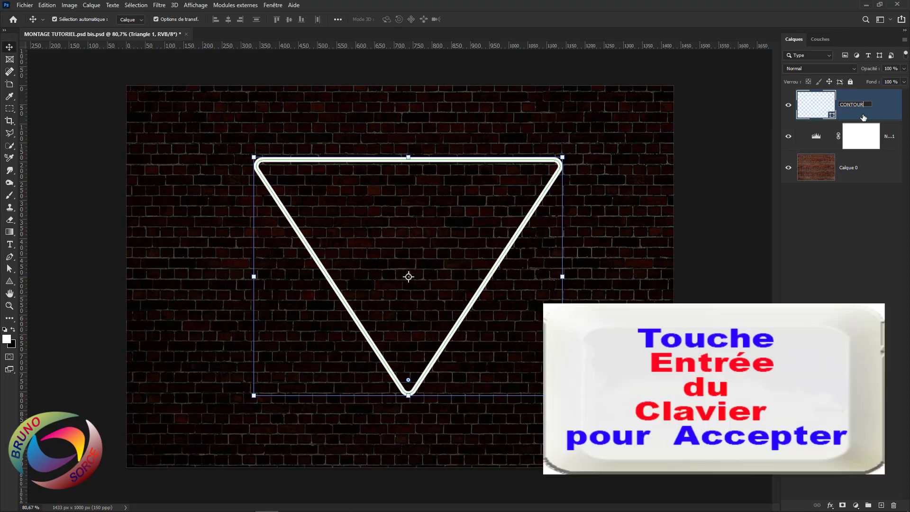
{"action": "key", "text": "Return"}
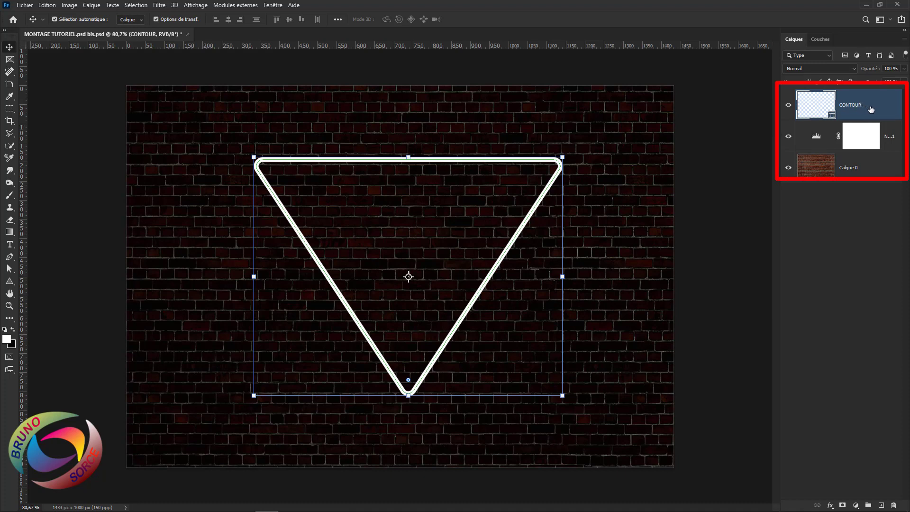
Align the CONTOUR triangle with the brick wall layer on both their vertical and horizontal centres
{"action": "key", "text": "ctrl"}
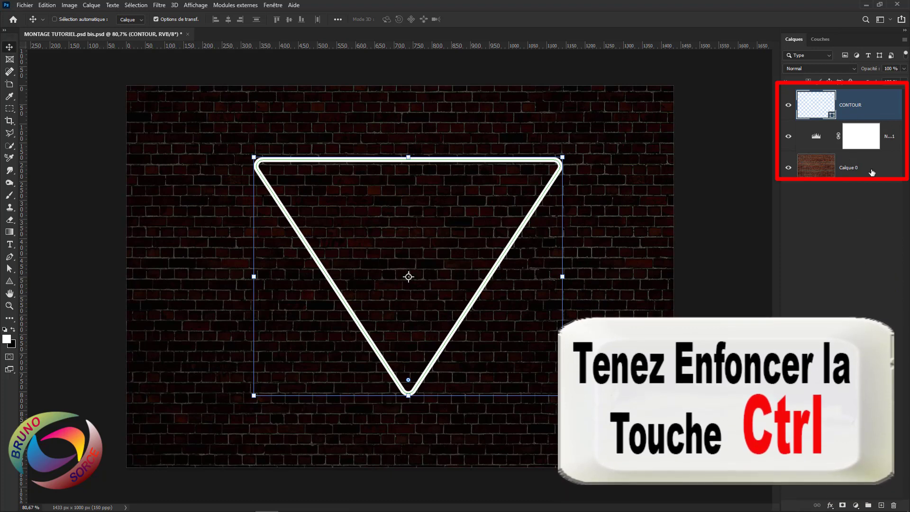
{"action": "left_click", "coordinate": [871, 172], "text": "ctrl"}
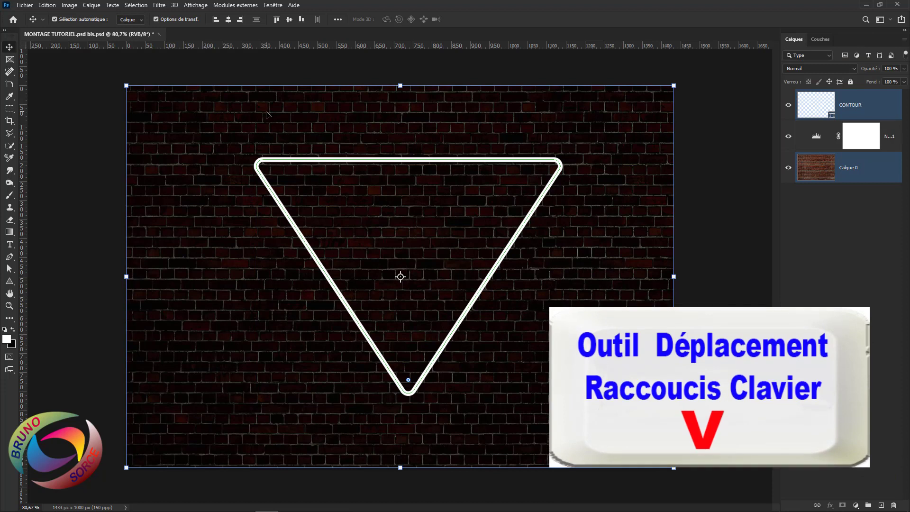
{"action": "left_click", "coordinate": [289, 20]}
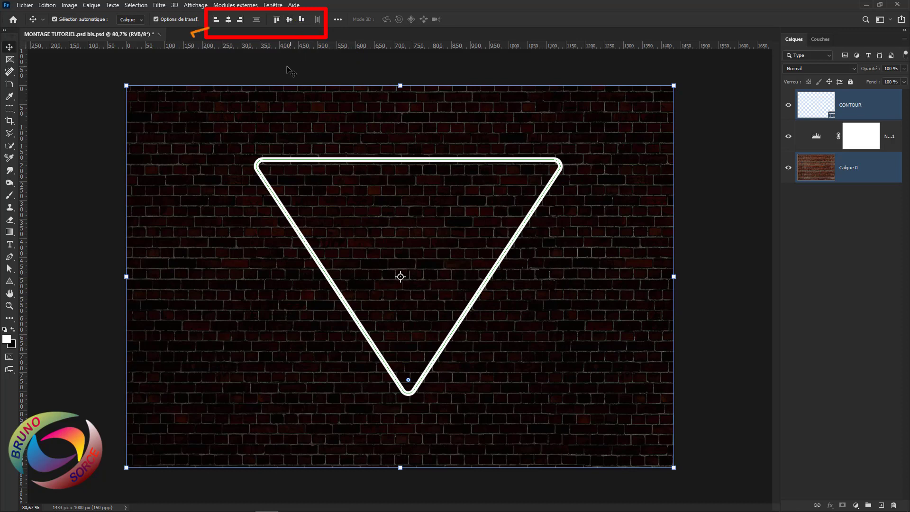
{"action": "left_click", "coordinate": [228, 20]}
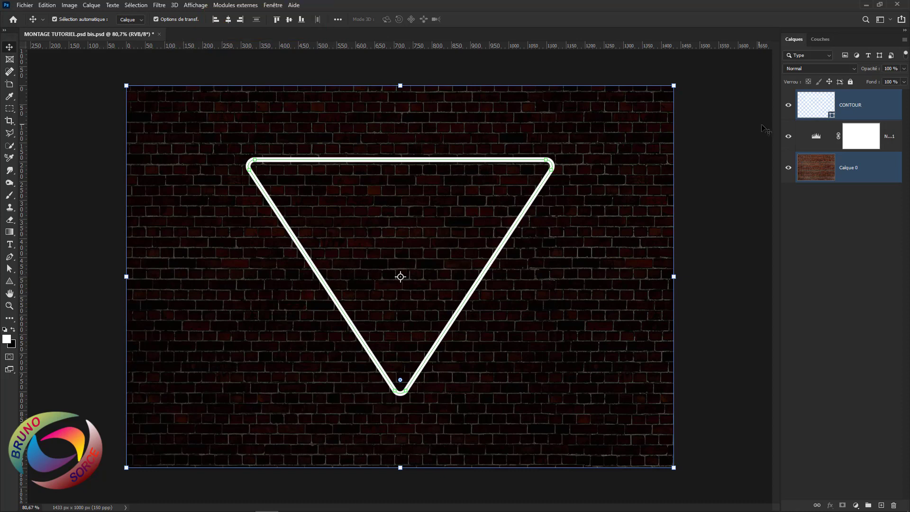
Duplicate the CONTOUR layer and put the copy into a new group
{"action": "left_click", "coordinate": [871, 110]}
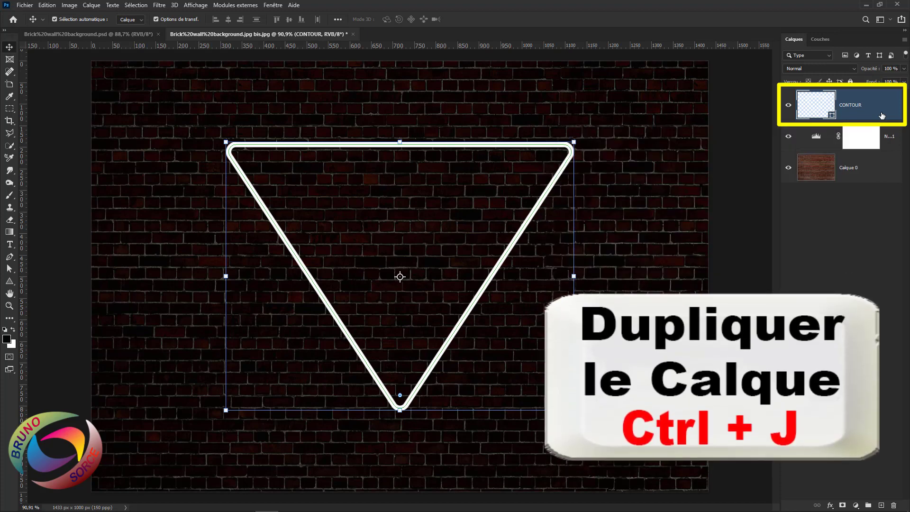
{"action": "key", "text": "ctrl+j"}
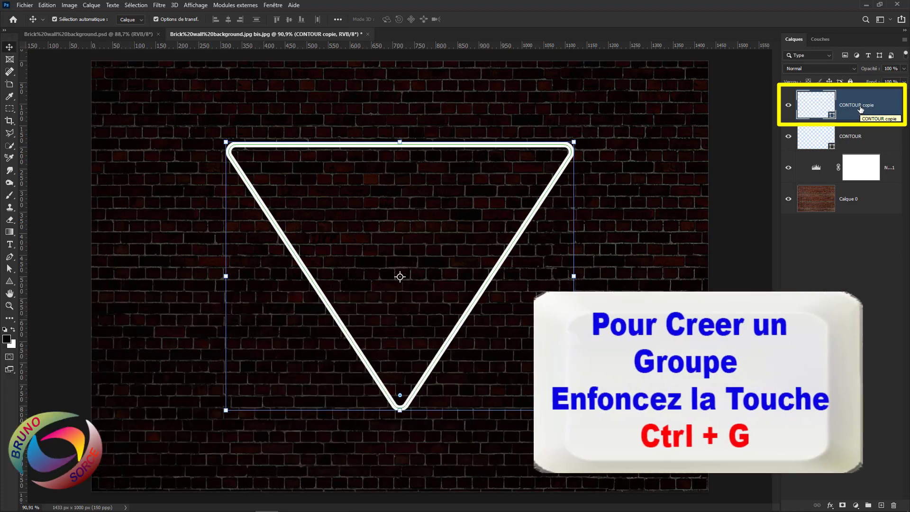
{"action": "key", "text": "ctrl+g"}
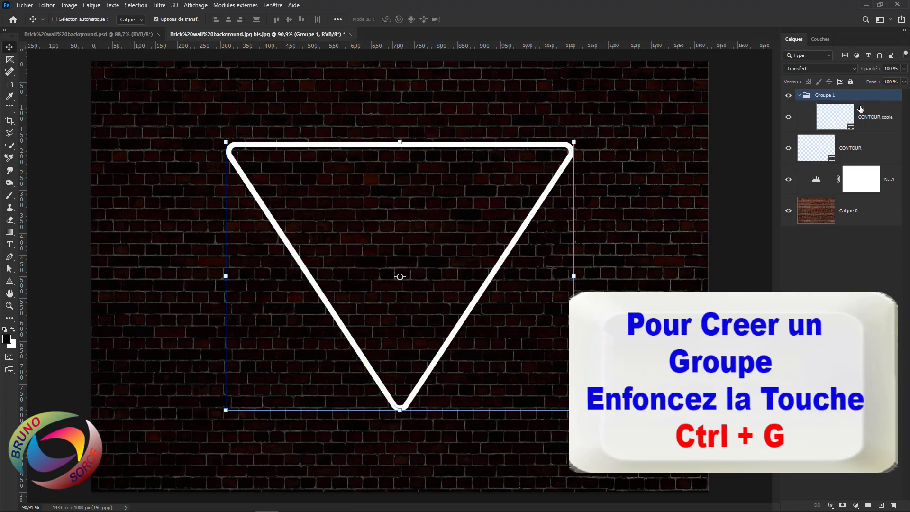
Rename the new group as CENTRE BLANC and collapse it
{"action": "left_click", "coordinate": [800, 96]}
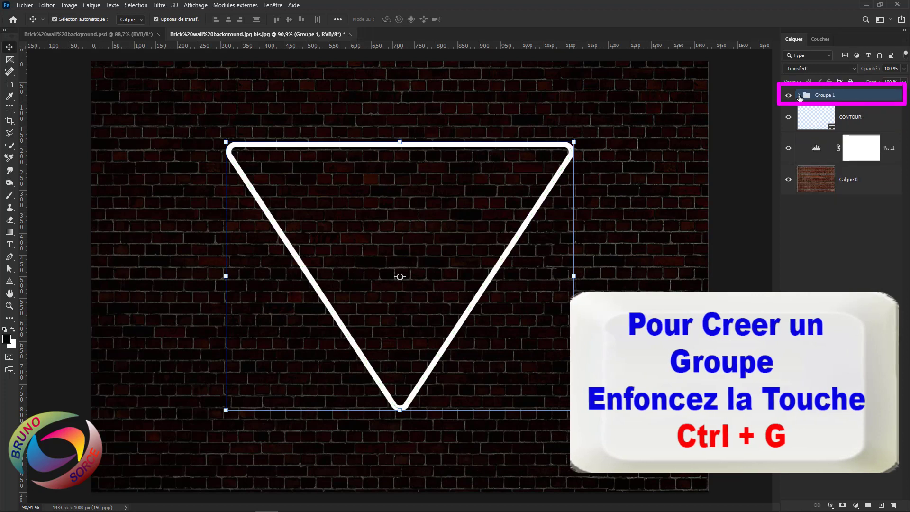
{"action": "left_click", "coordinate": [800, 96]}
{"action": "double_click", "coordinate": [824, 95]}
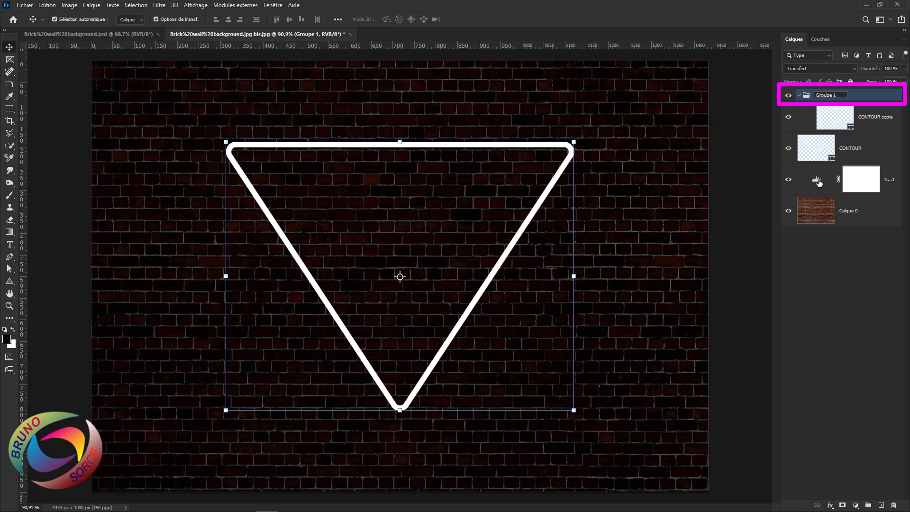
{"action": "type", "text": "CENTRE BLANC"}
{"action": "key", "text": "Return"}
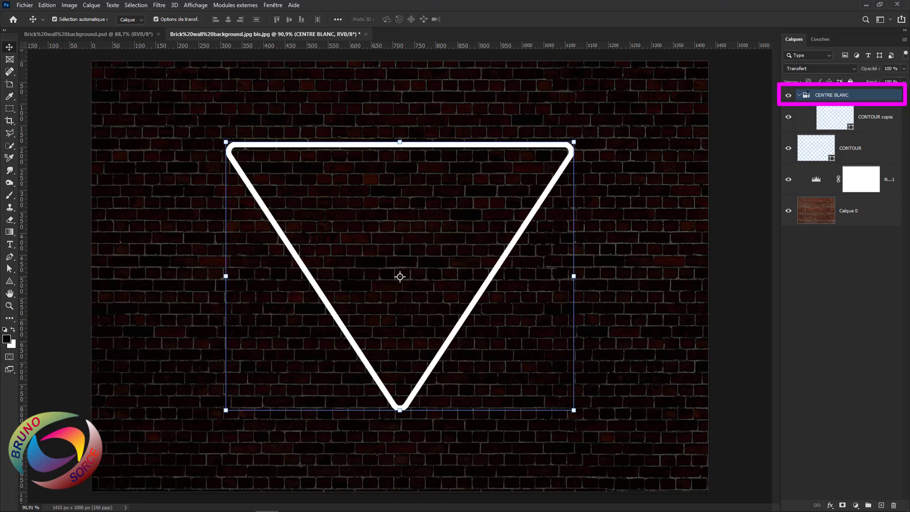
{"action": "left_click", "coordinate": [799, 95]}
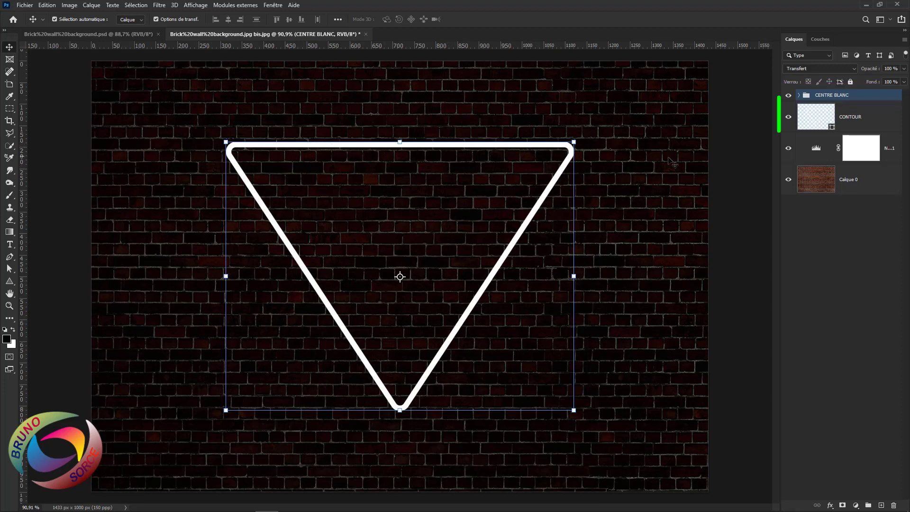
Add a gradient overlay effect to the original CONTOUR layer with the Densité linéaire - (Ajout) blend mode
{"action": "left_click", "coordinate": [868, 125]}
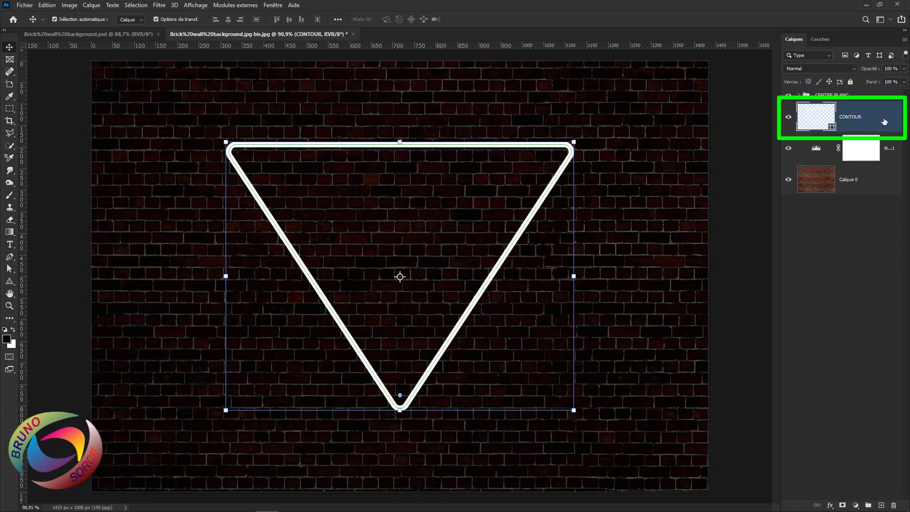
{"action": "double_click", "coordinate": [884, 122]}
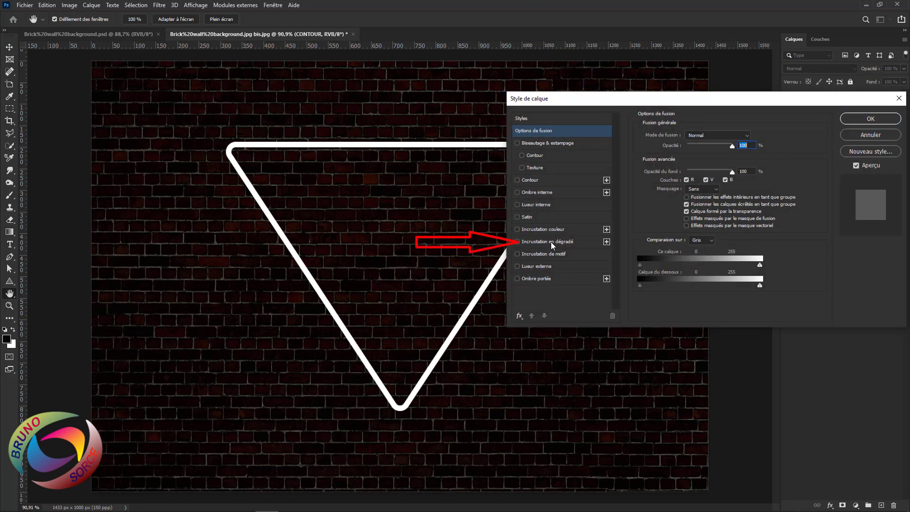
{"action": "left_click", "coordinate": [551, 241]}
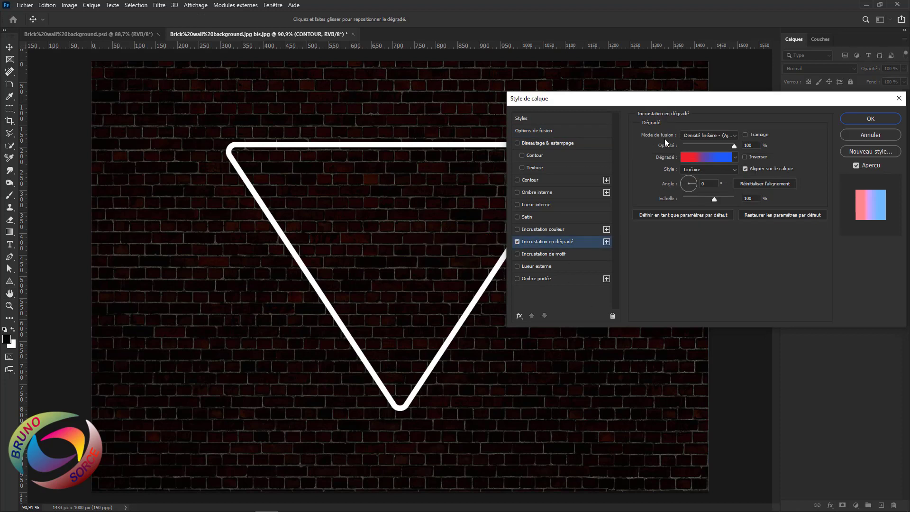
{"action": "left_click", "coordinate": [718, 136]}
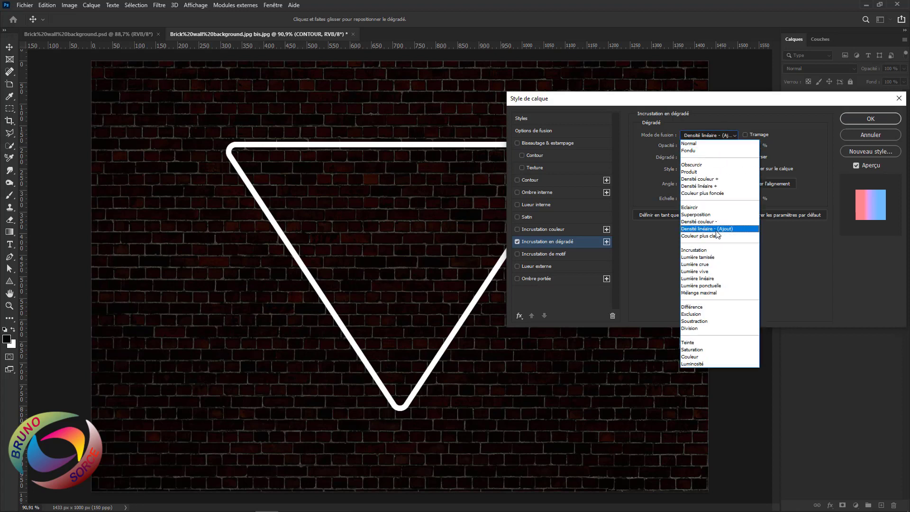
{"action": "left_click", "coordinate": [721, 230]}
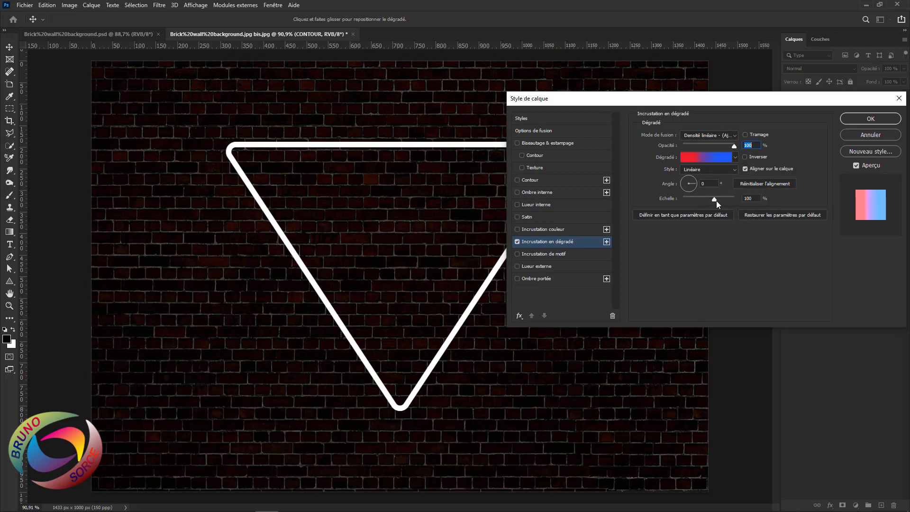
Define the overlay gradient from red f82f35 at 25% to blue 1661fb at 75% and apply the layer style
{"action": "left_click", "coordinate": [697, 160]}
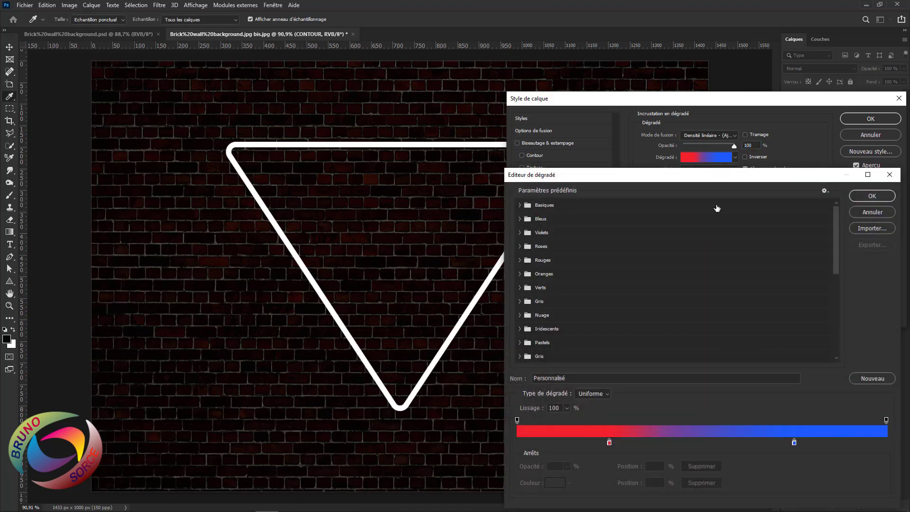
{"action": "left_click", "coordinate": [522, 205]}
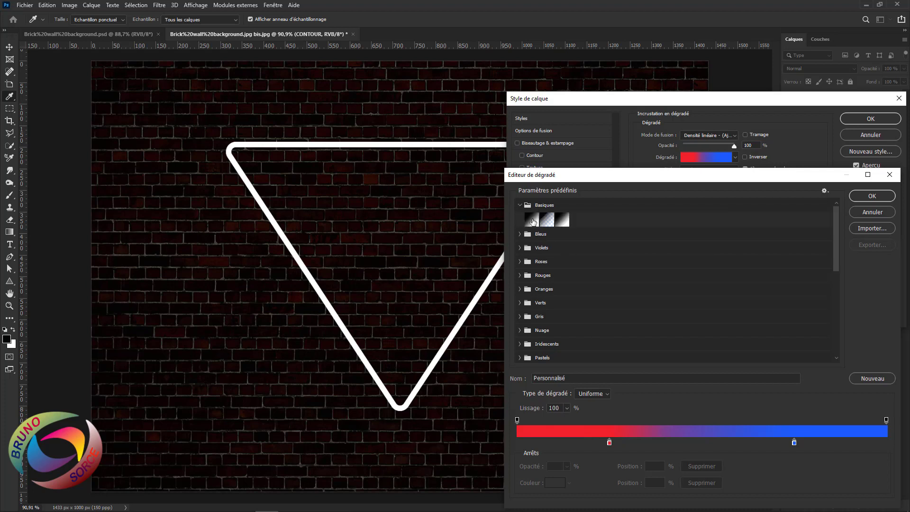
{"action": "left_click", "coordinate": [521, 206]}
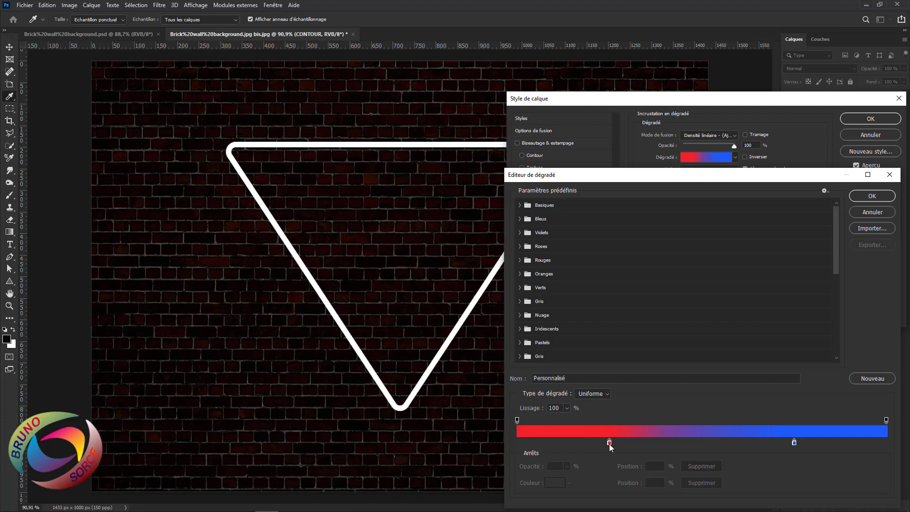
{"action": "double_click", "coordinate": [610, 443]}
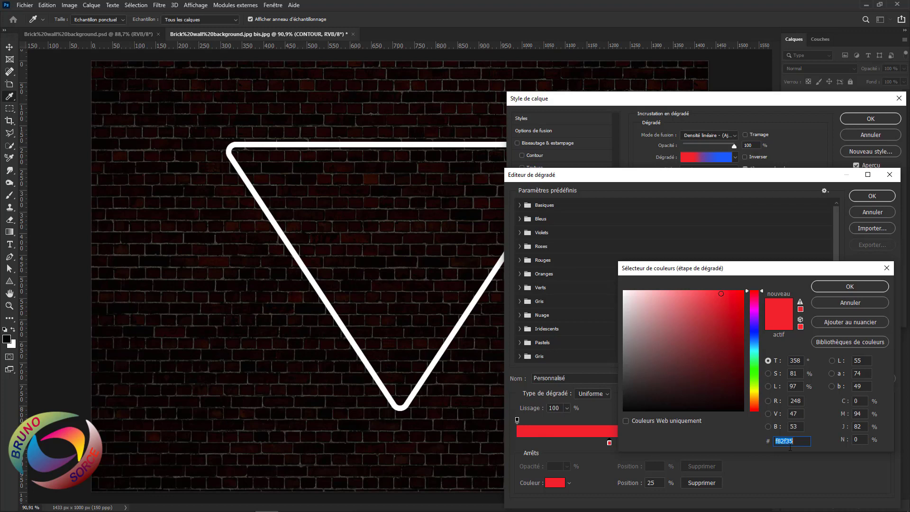
{"action": "left_click", "coordinate": [837, 286]}
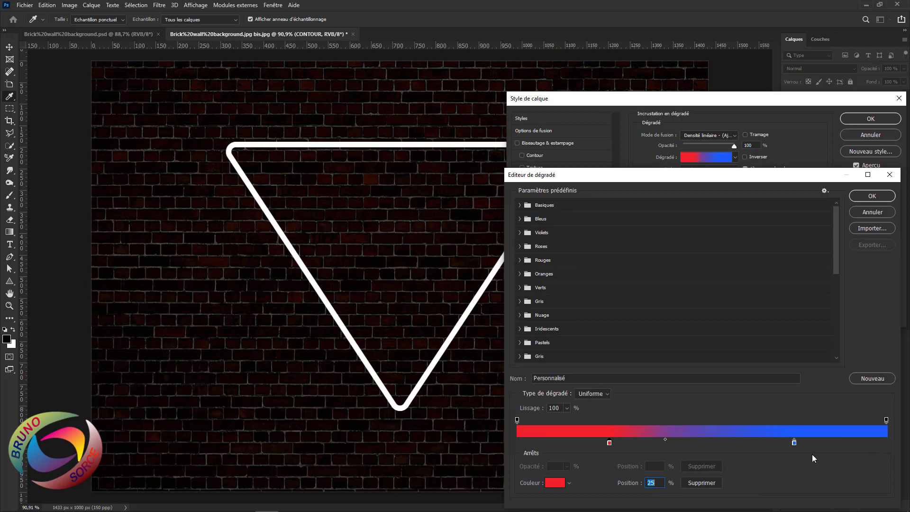
{"action": "double_click", "coordinate": [794, 443]}
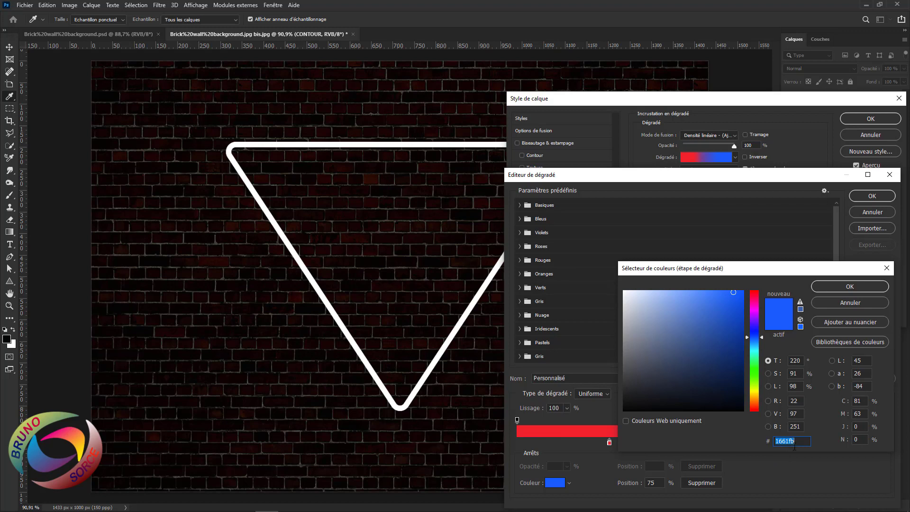
{"action": "left_click", "coordinate": [837, 287]}
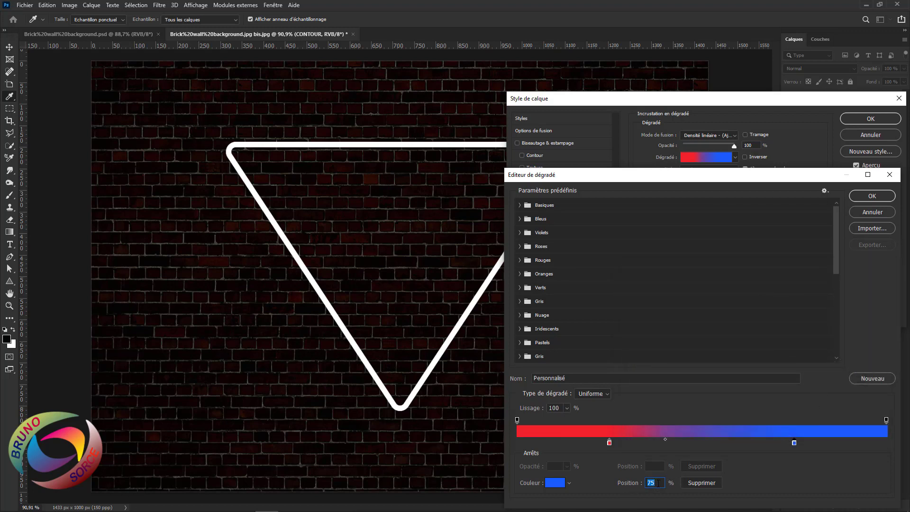
{"action": "left_click", "coordinate": [866, 195]}
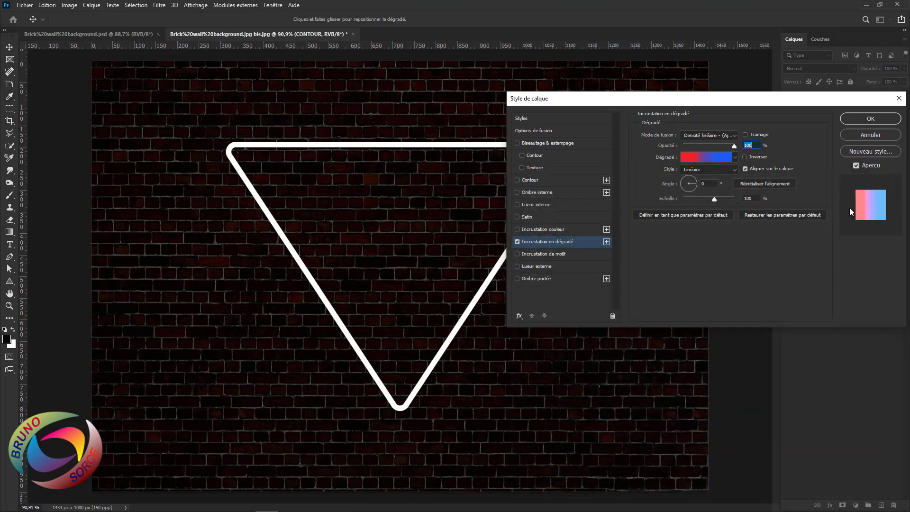
{"action": "left_click", "coordinate": [867, 121]}
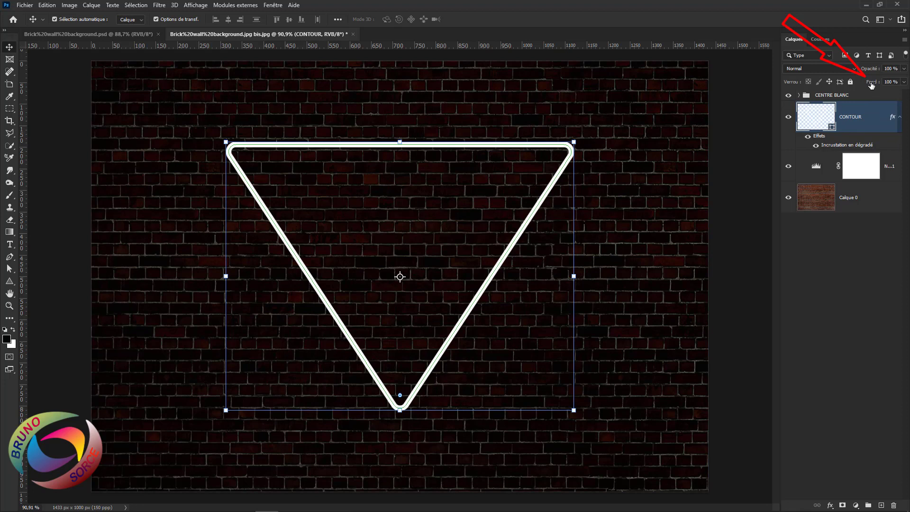
Lower the CONTOUR layer's fill to 0% and hide the CENTRE BLANC group
{"action": "left_click_drag", "start_coordinate": [871, 84], "coordinate": [794, 84]}
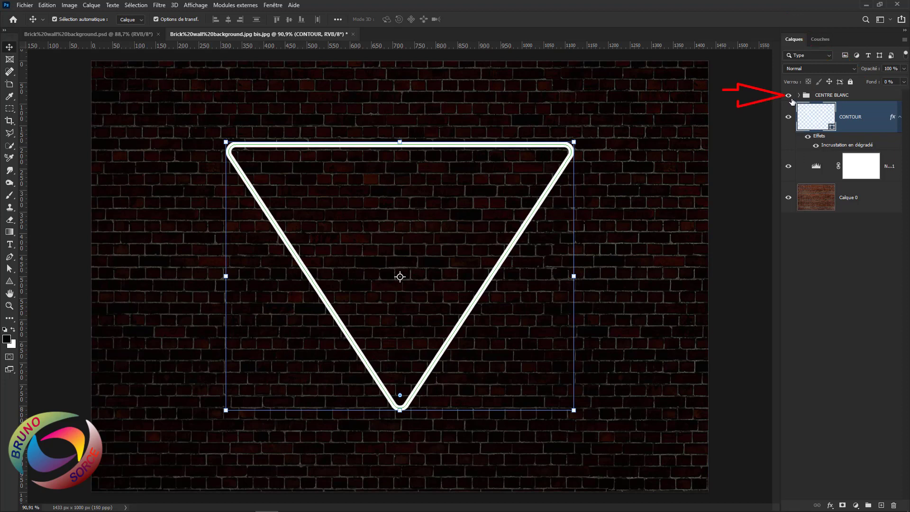
{"action": "left_click", "coordinate": [790, 97]}
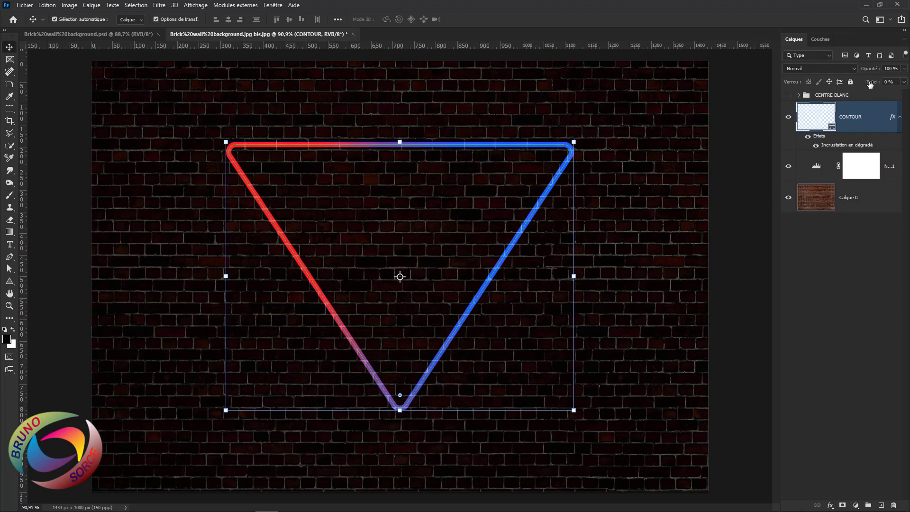
{"action": "mouse_move", "coordinate": [871, 84]}
{"action": "left_mouse_down"}
{"action": "mouse_move", "coordinate": [906, 91]}
{"action": "mouse_move", "coordinate": [812, 83]}
{"action": "left_mouse_up"}
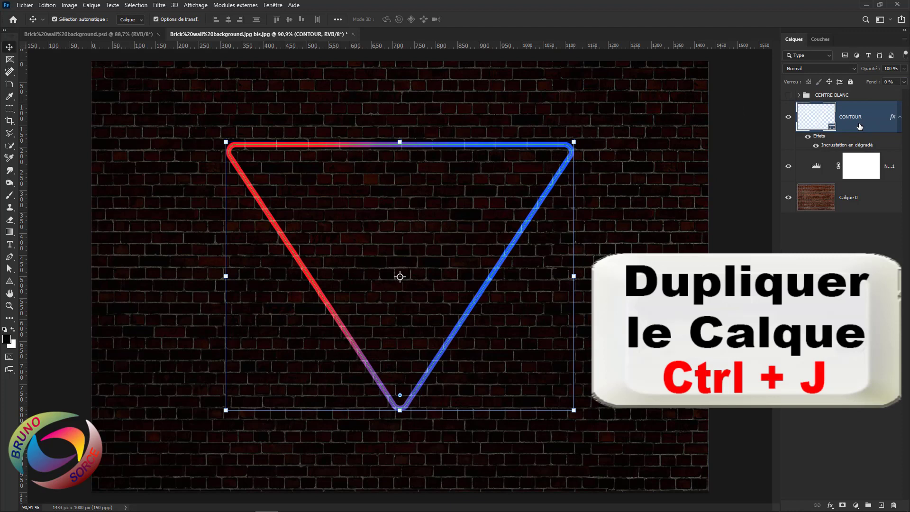
Duplicate the CONTOUR layer with its gradient effect and set the copy's stroke width to 3 pt
{"action": "key", "text": "ctrl+j"}
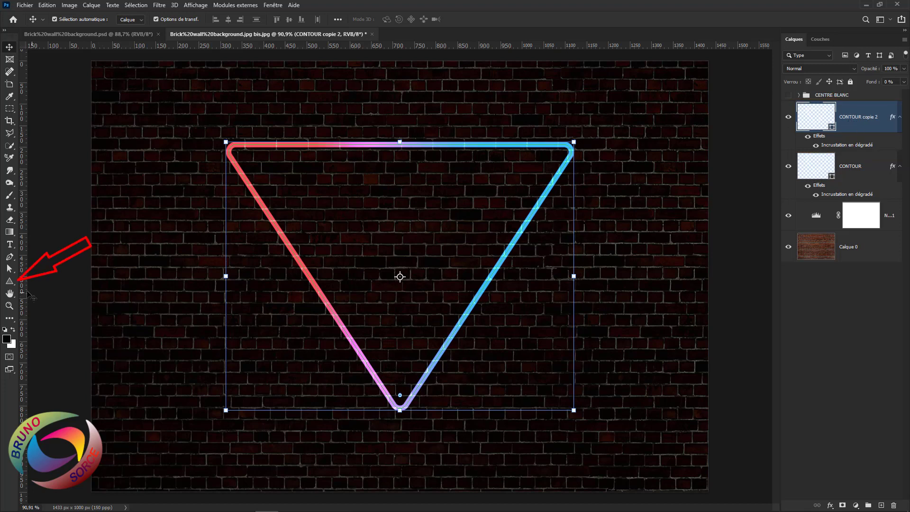
{"action": "left_click", "coordinate": [11, 284]}
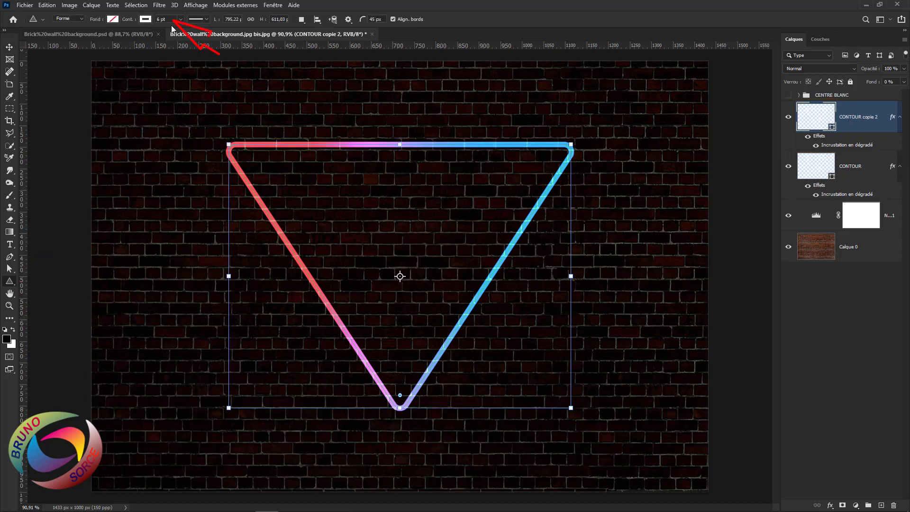
{"action": "left_click_drag", "start_coordinate": [167, 19], "coordinate": [157, 19]}
{"action": "type", "text": "3"}
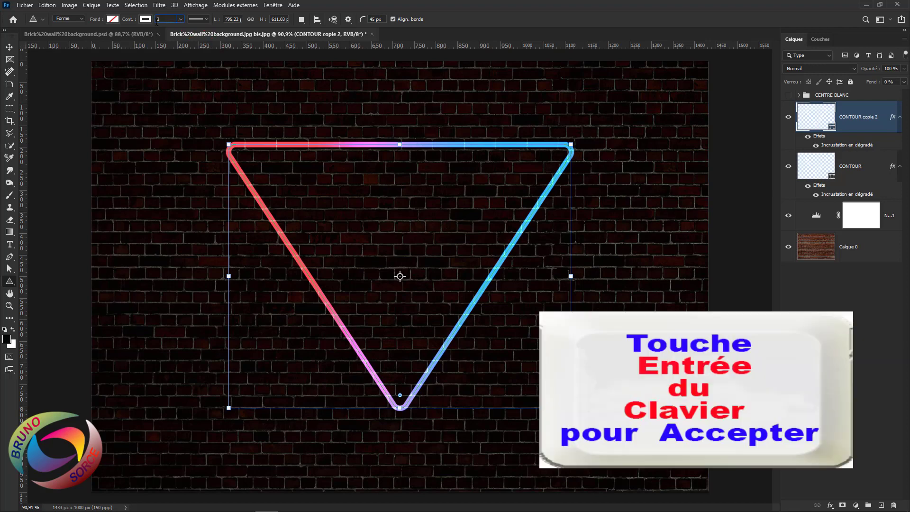
{"action": "key", "text": "Return"}
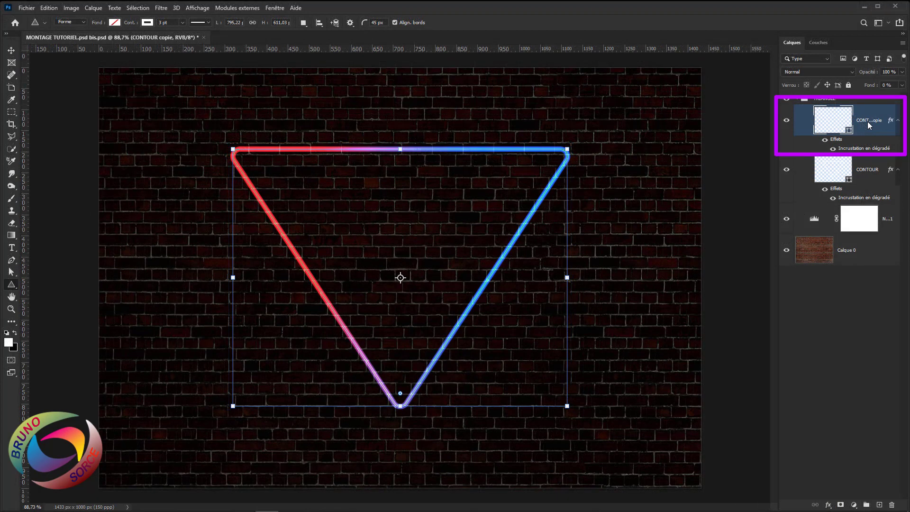
Rasterize the copied CONTOUR layer and apply a Gaussian blur with a 1.5 pixel radius to it
{"action": "right_click", "coordinate": [868, 125]}
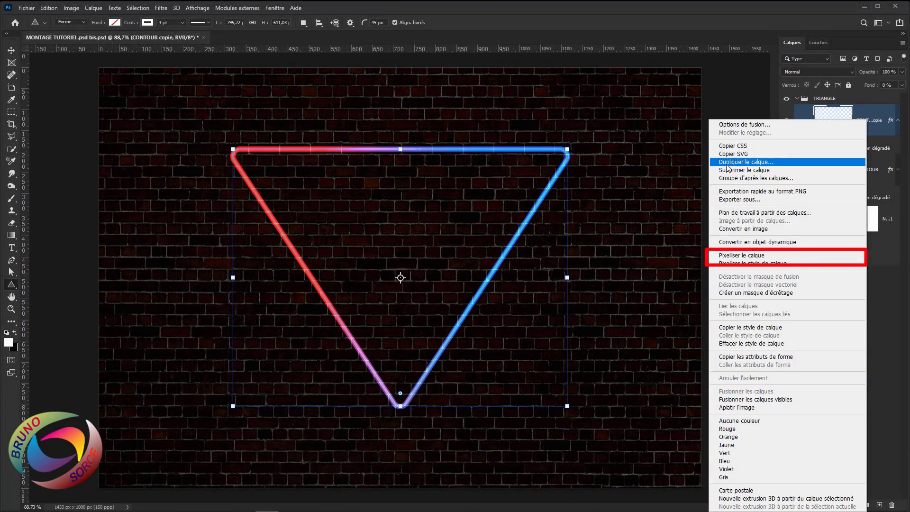
{"action": "left_click", "coordinate": [737, 256]}
{"action": "key", "text": "v"}
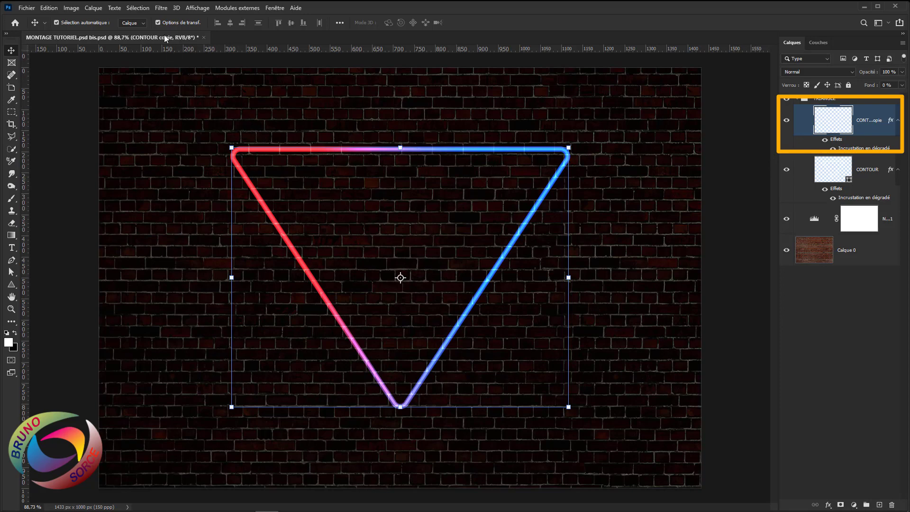
{"action": "left_click", "coordinate": [162, 9]}
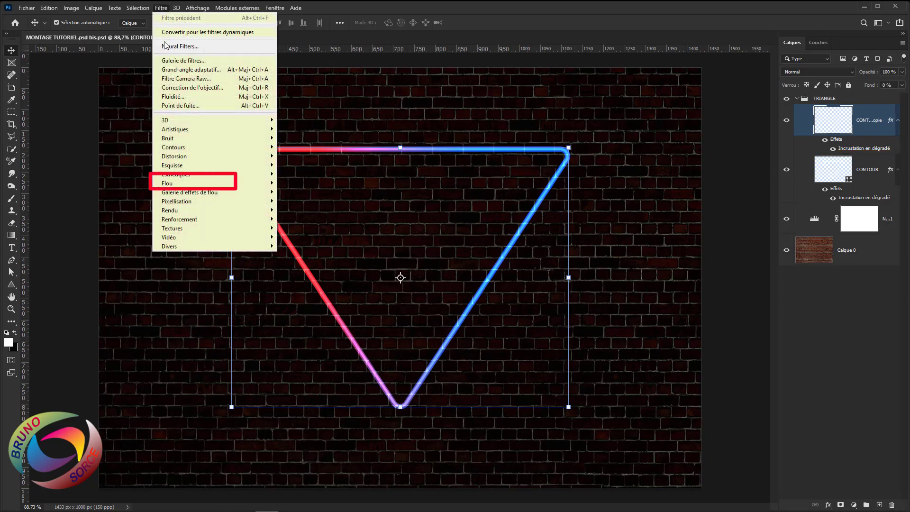
{"action": "mouse_move", "coordinate": [166, 184]}
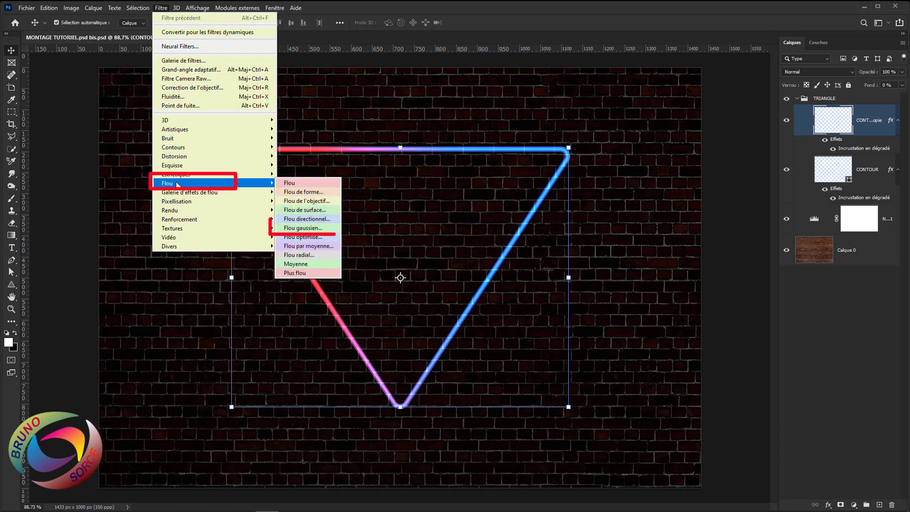
{"action": "left_click", "coordinate": [303, 228]}
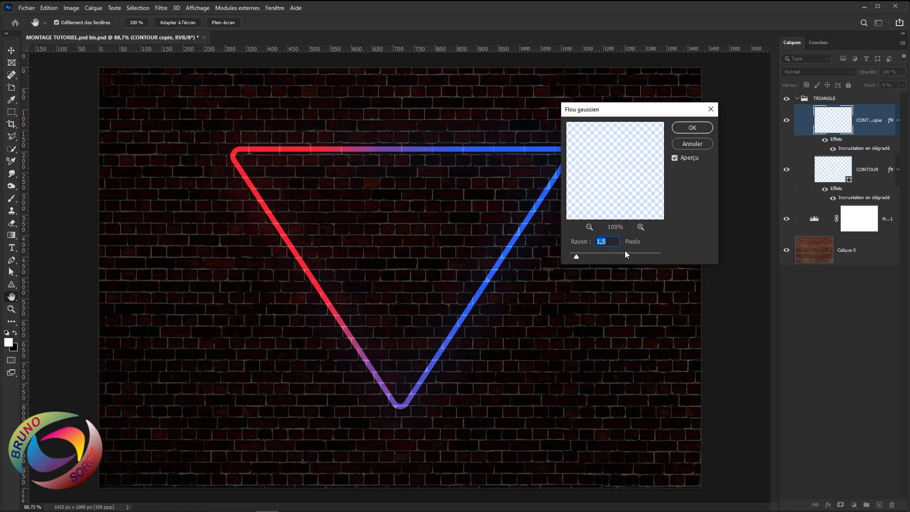
{"action": "left_click", "coordinate": [698, 129]}
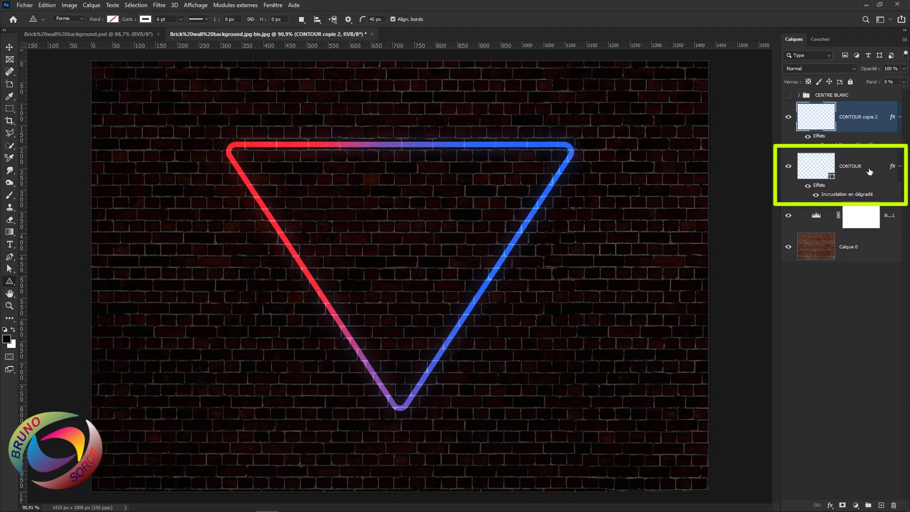
Duplicate the original CONTOUR layer, placing the copy directly below it under the name LUEUR
{"action": "left_click", "coordinate": [869, 172]}
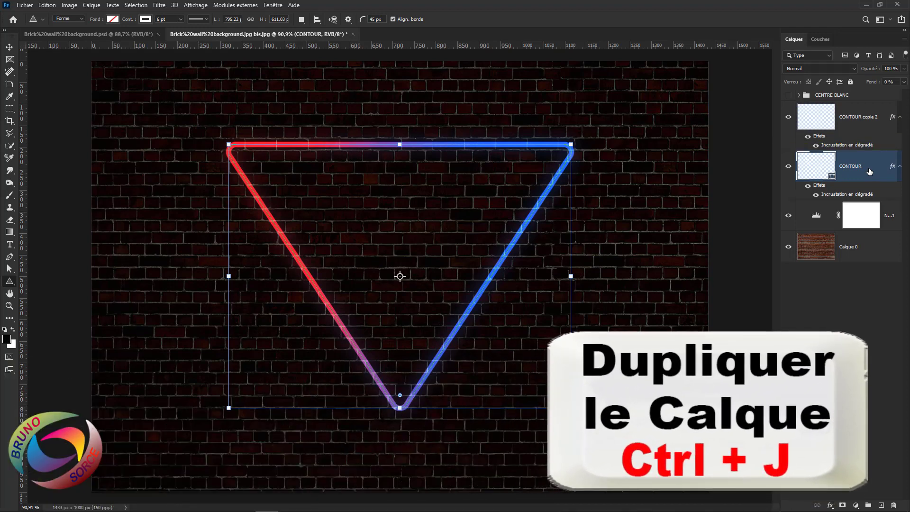
{"action": "key", "text": "ctrl+j"}
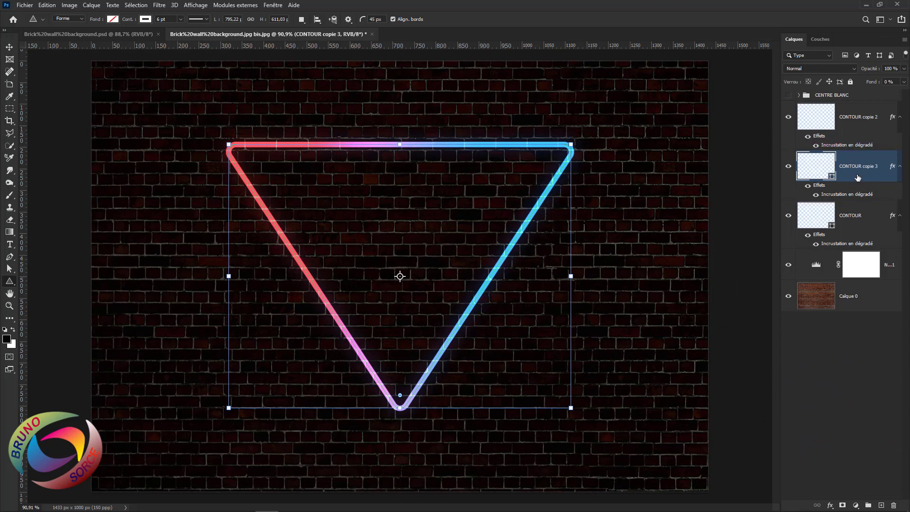
{"action": "left_click_drag", "start_coordinate": [858, 178], "coordinate": [858, 254]}
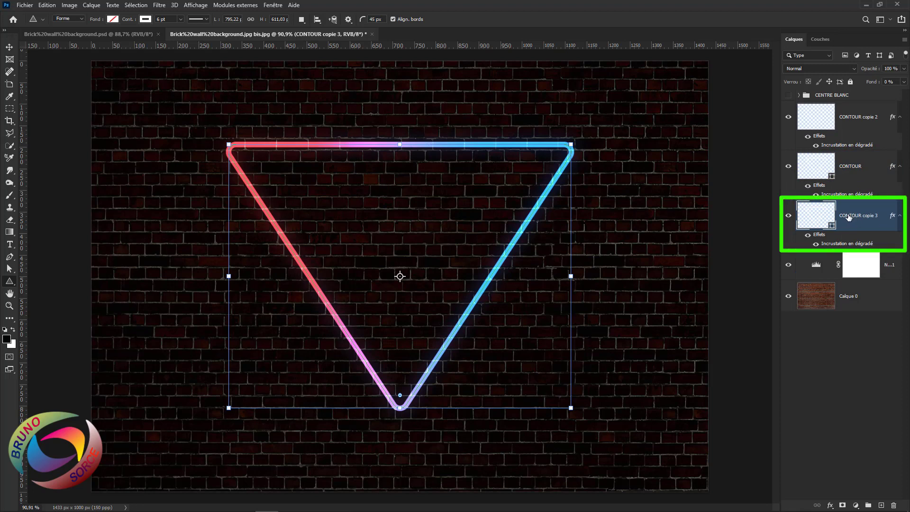
{"action": "double_click", "coordinate": [849, 216]}
{"action": "type", "text": "LUEUR"}
{"action": "key", "text": "Return"}
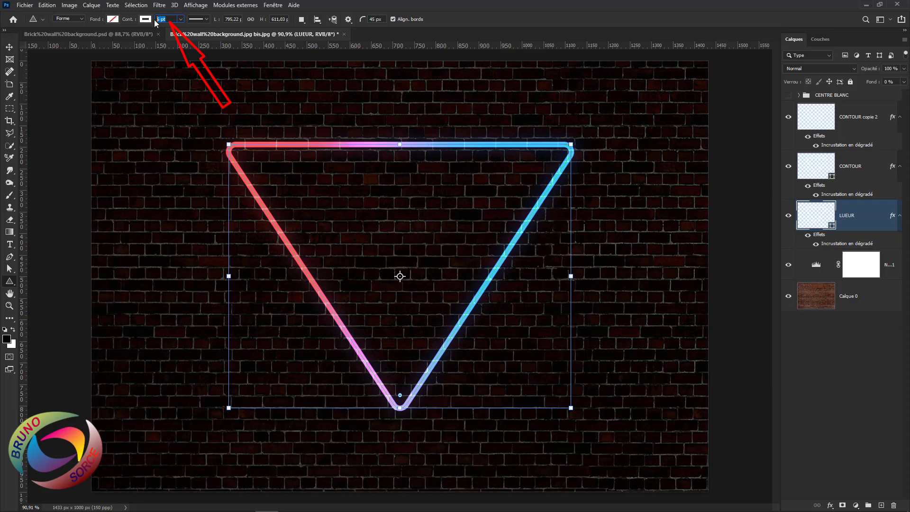
Set the LUEUR shape's stroke width to 8 pt and rasterize the layer
{"action": "type", "text": "8"}
{"action": "key", "text": "Return"}
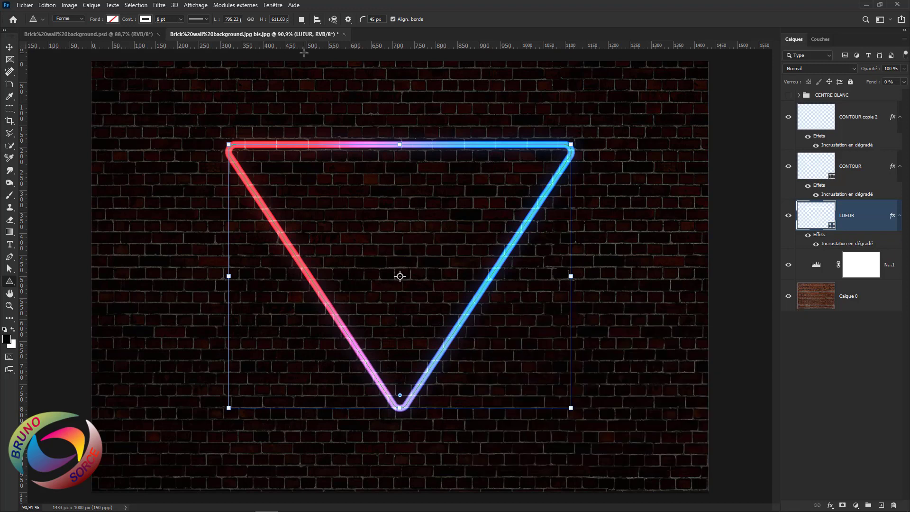
{"action": "right_click", "coordinate": [867, 220]}
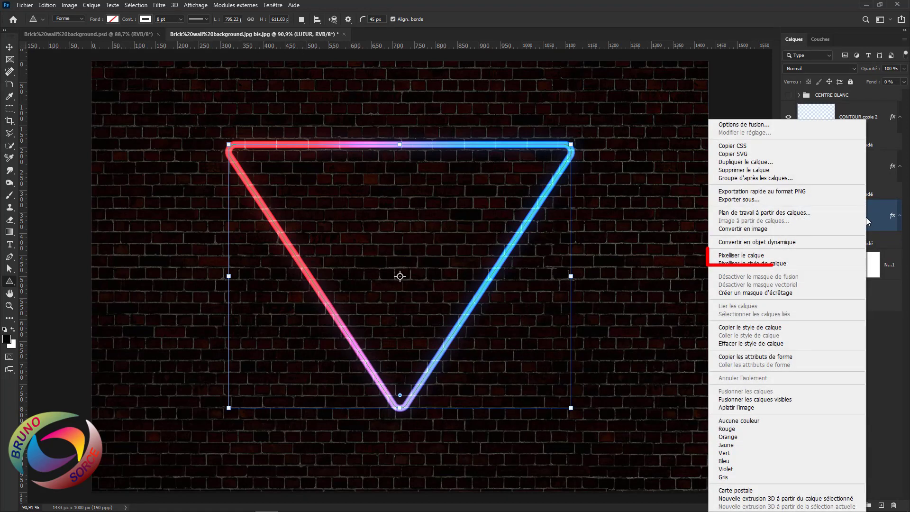
{"action": "left_click", "coordinate": [745, 256]}
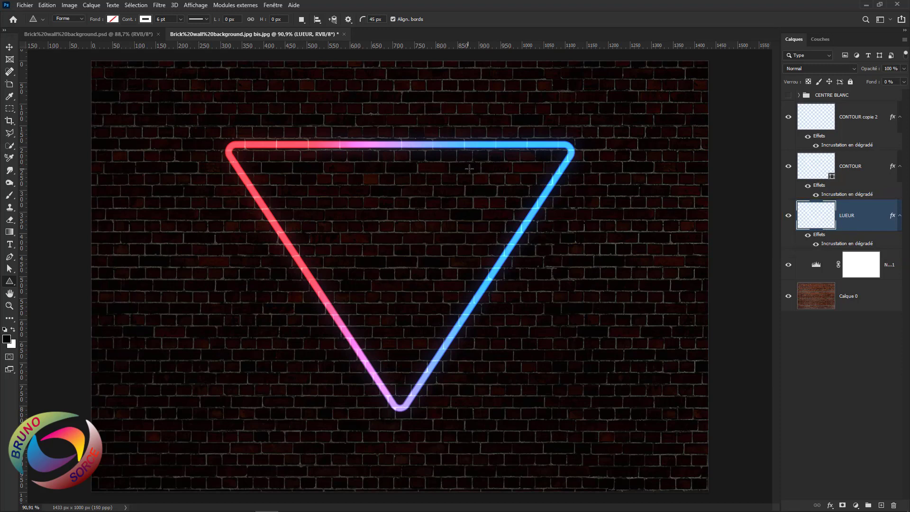
Apply a Gaussian blur with a radius of 20 pixels to the LUEUR layer
{"action": "left_click", "coordinate": [159, 5]}
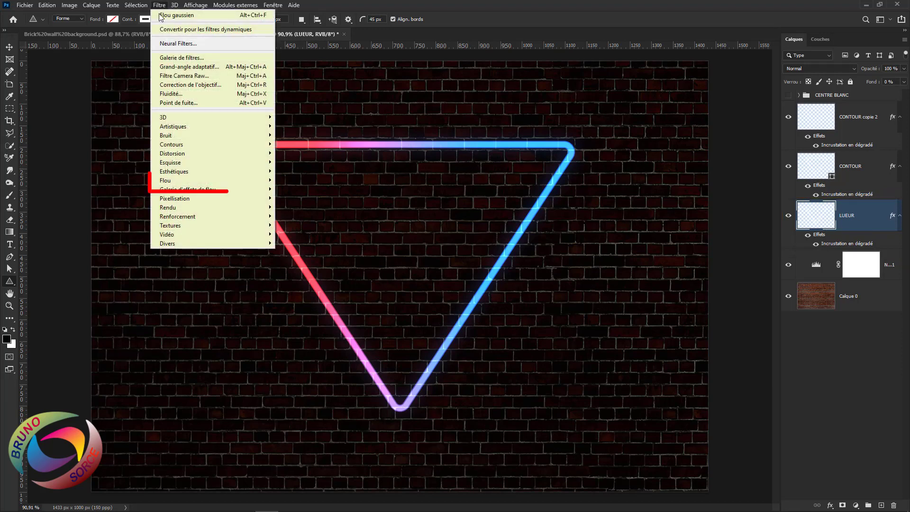
{"action": "mouse_move", "coordinate": [164, 181]}
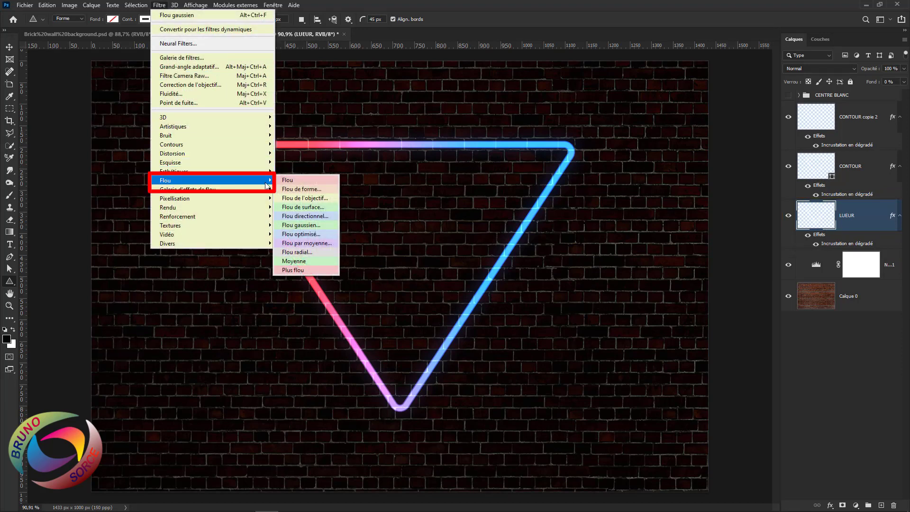
{"action": "left_click", "coordinate": [299, 225]}
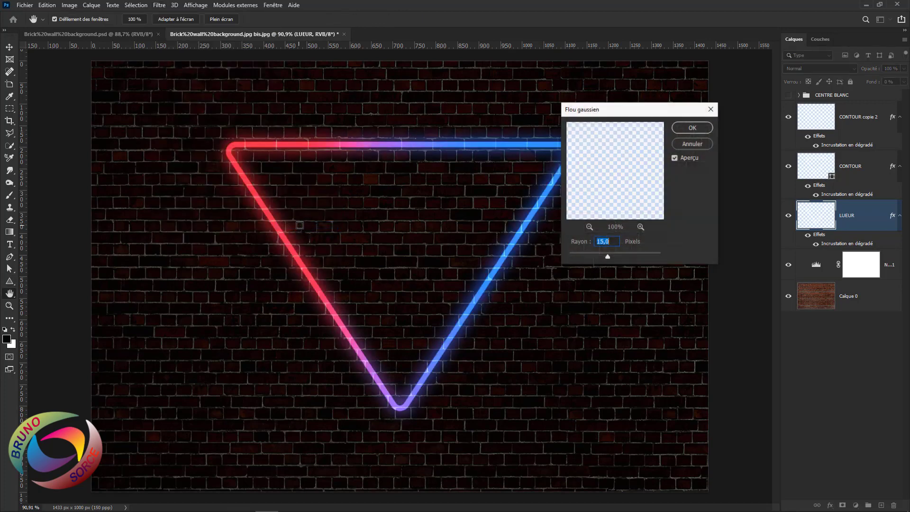
{"action": "left_click_drag", "start_coordinate": [614, 244], "coordinate": [599, 242]}
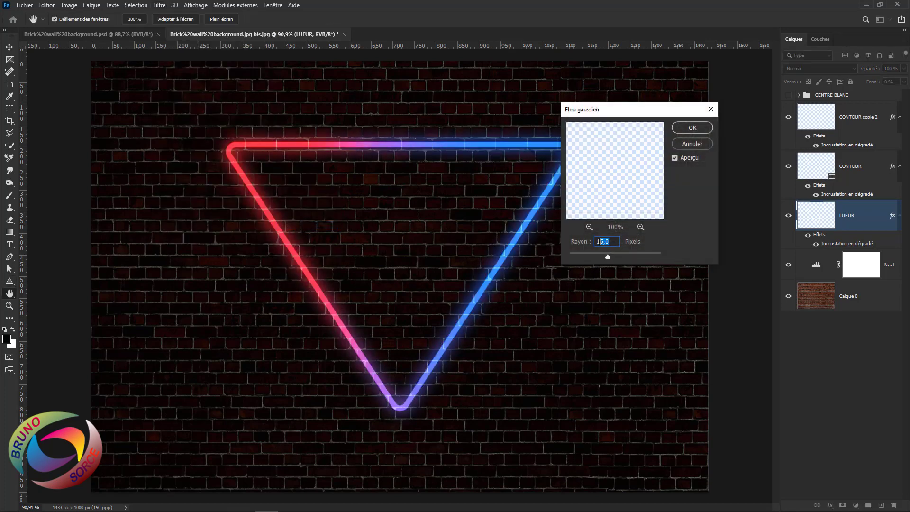
{"action": "type", "text": "20"}
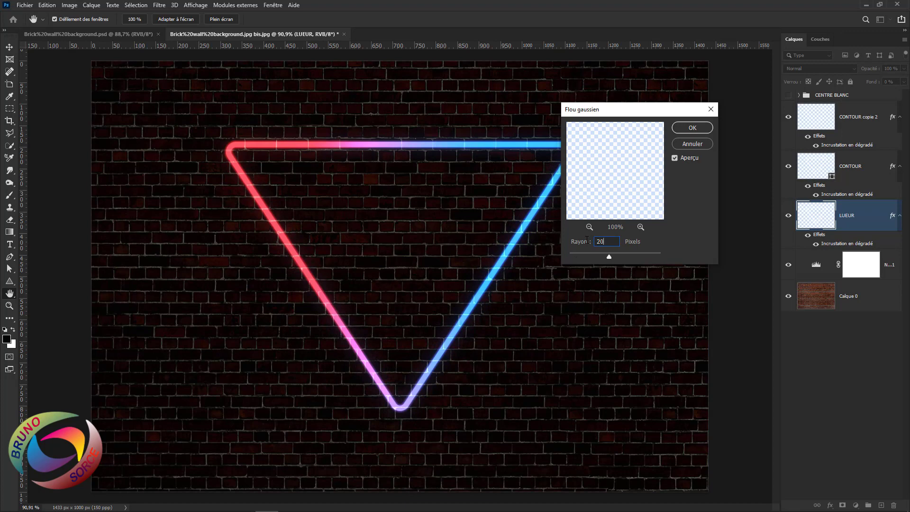
{"action": "left_click", "coordinate": [693, 128]}
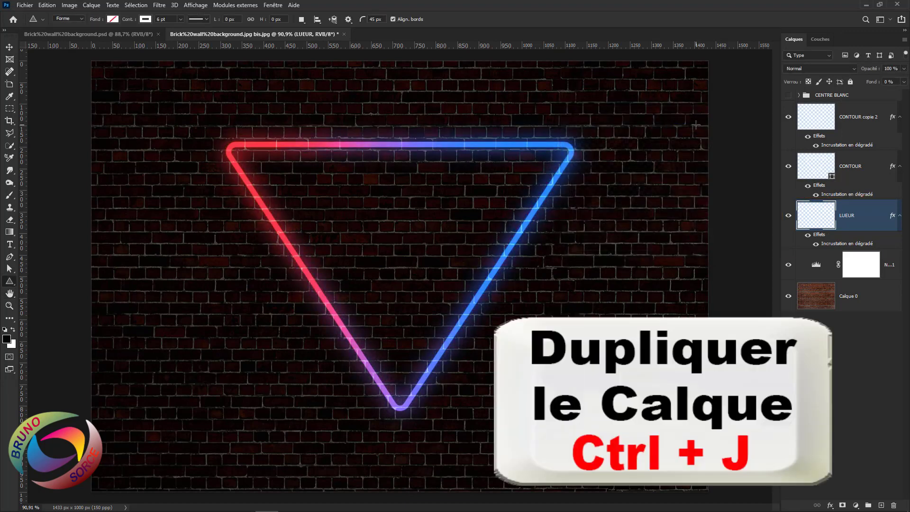
Duplicate the LUEUR layer and apply another Gaussian blur with a 20 pixel radius to the copy
{"action": "key", "text": "ctrl+j"}
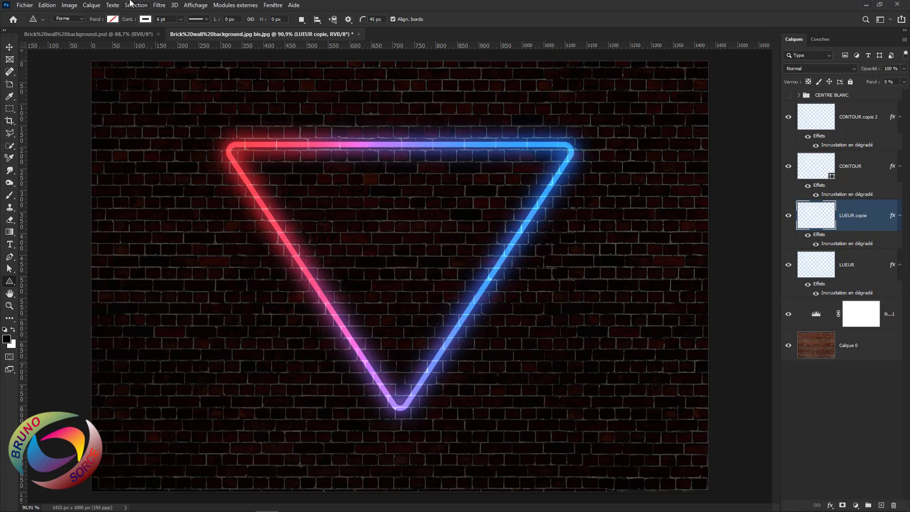
{"action": "left_click", "coordinate": [162, 7]}
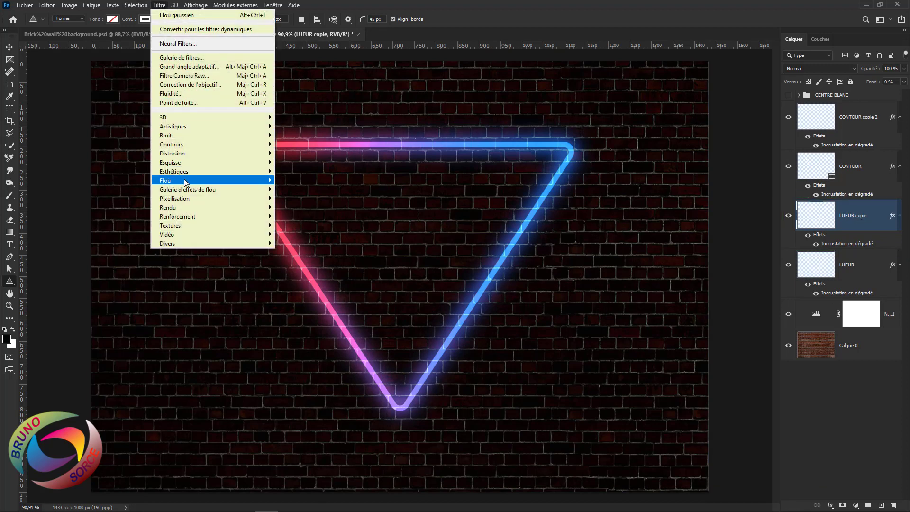
{"action": "mouse_move", "coordinate": [185, 182]}
{"action": "left_click", "coordinate": [297, 225]}
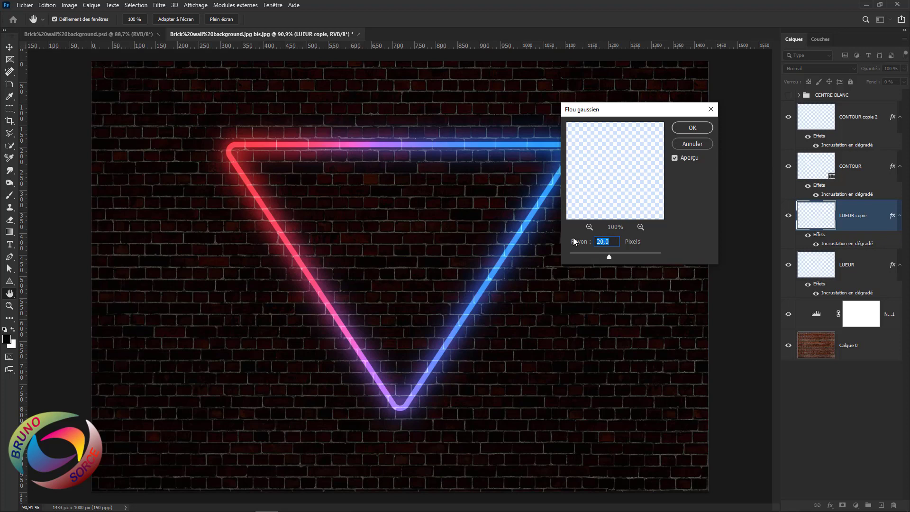
{"action": "key", "text": "Return"}
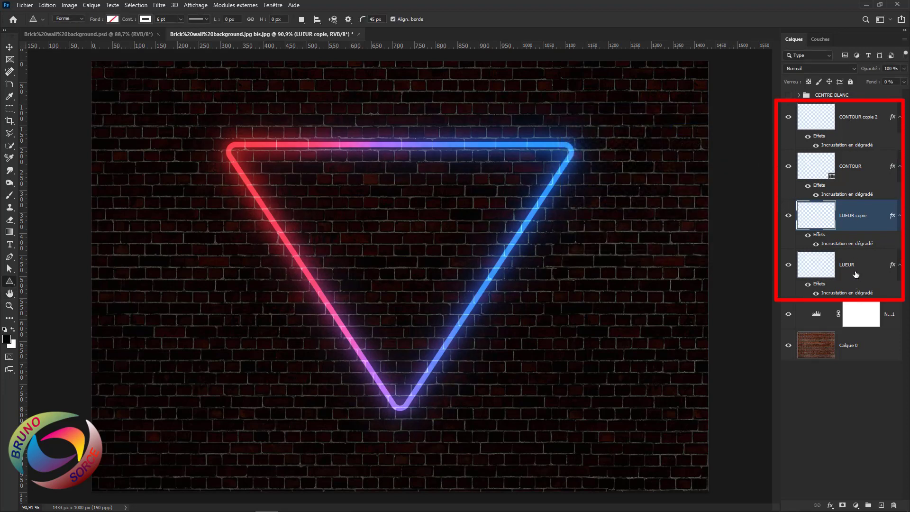
Group the two CONTOUR layers and the two LUEUR layers below CENTRE BLANC and name the group TRIANGLE
{"action": "left_click", "coordinate": [851, 121]}
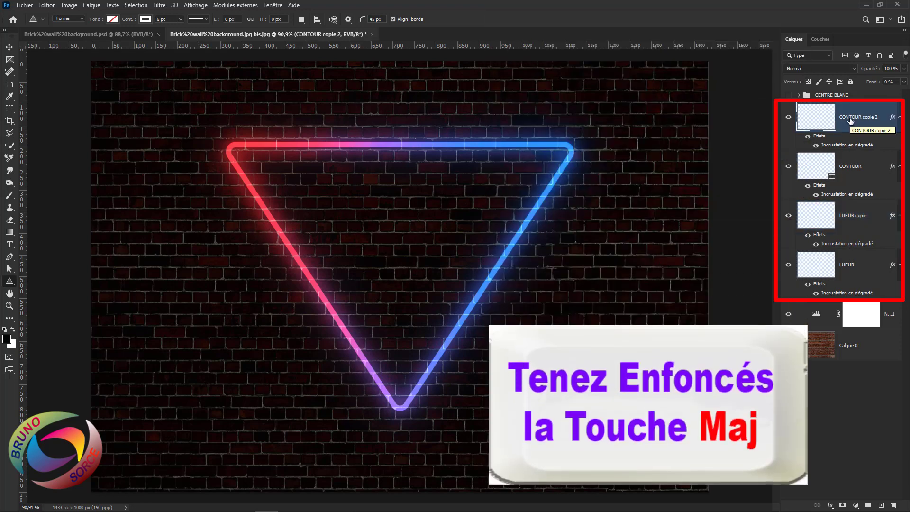
{"action": "left_click", "coordinate": [859, 266], "text": "shift"}
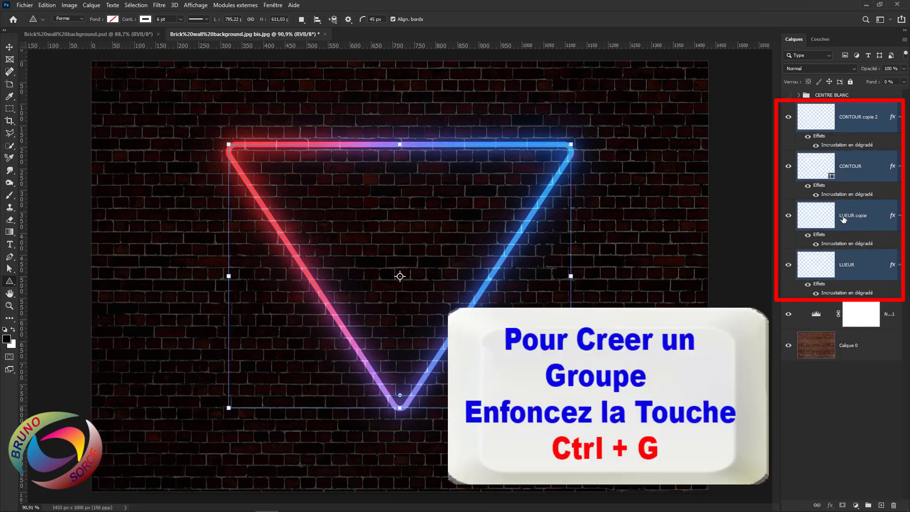
{"action": "key", "text": "ctrl+g"}
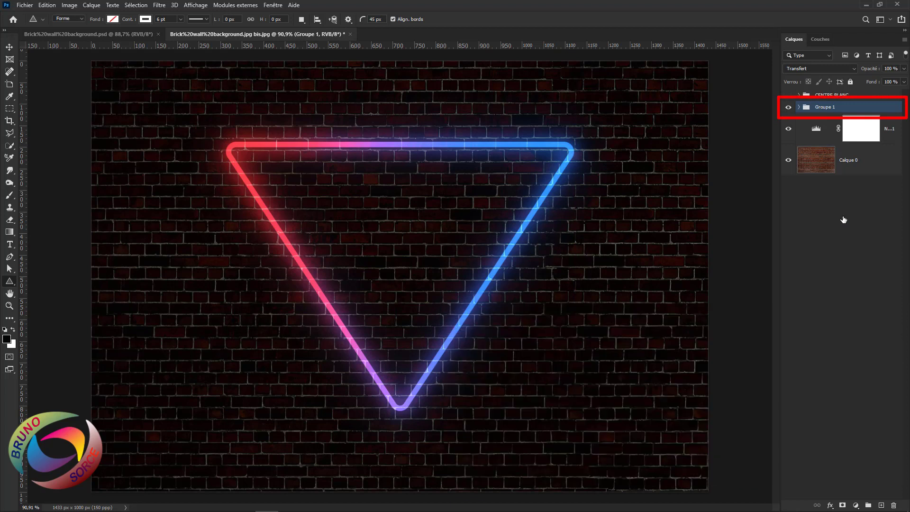
{"action": "double_click", "coordinate": [819, 106]}
{"action": "type", "text": "TRIANGLE"}
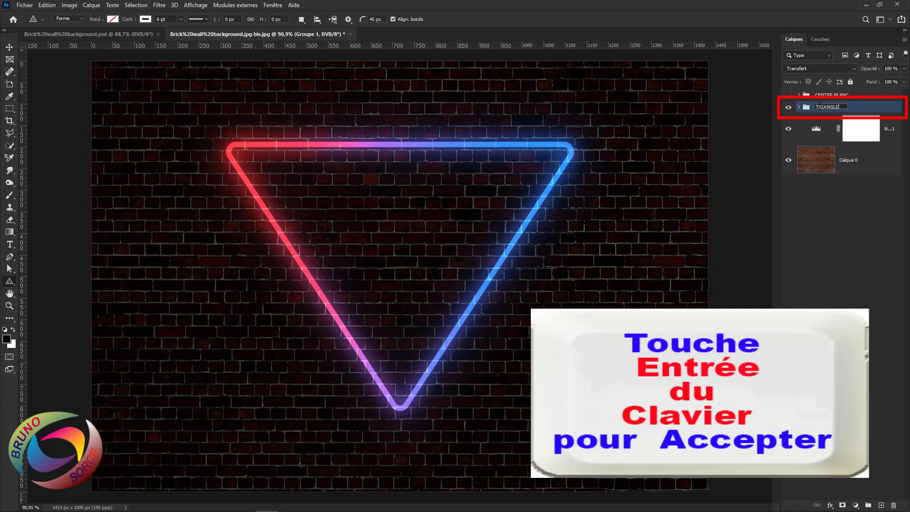
{"action": "key", "text": "Return"}
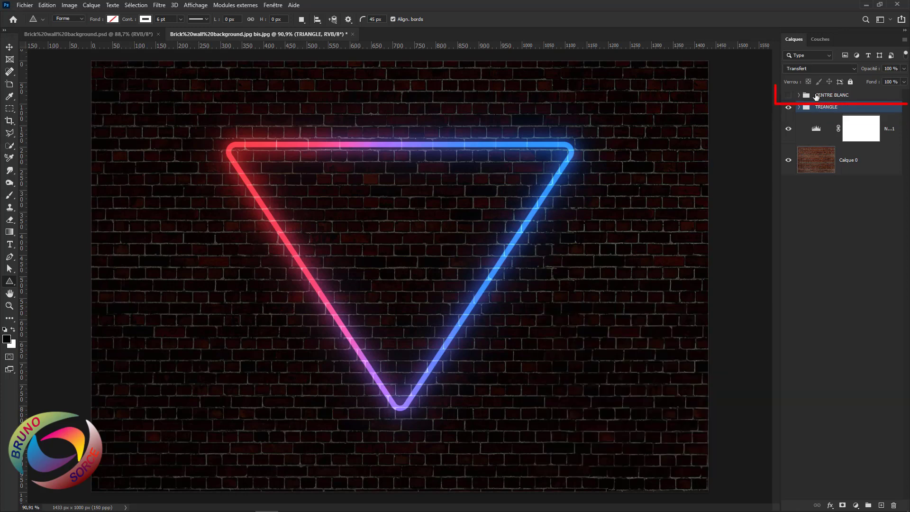
Show the CENTRE BLANC group and set the stroke width of the CONTOUR copie shape inside it to 2 pt
{"action": "left_click", "coordinate": [788, 95]}
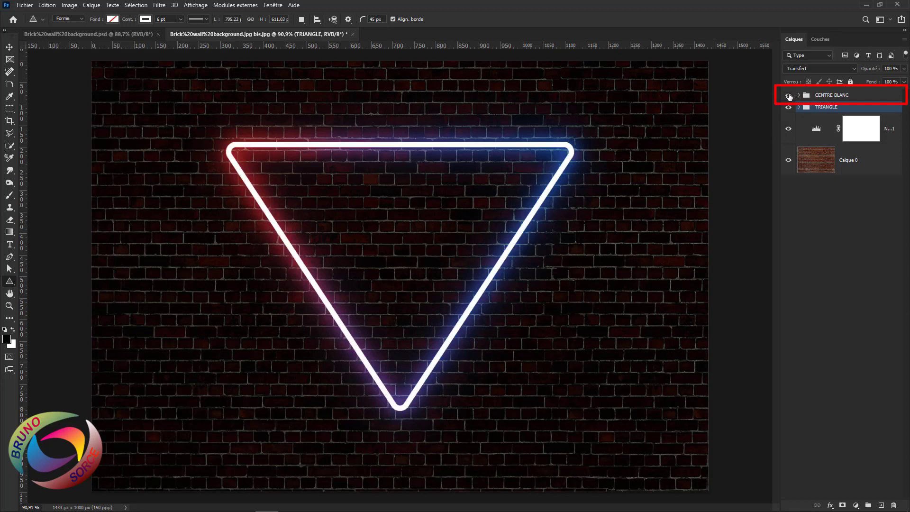
{"action": "left_click", "coordinate": [798, 97]}
{"action": "left_click", "coordinate": [798, 96]}
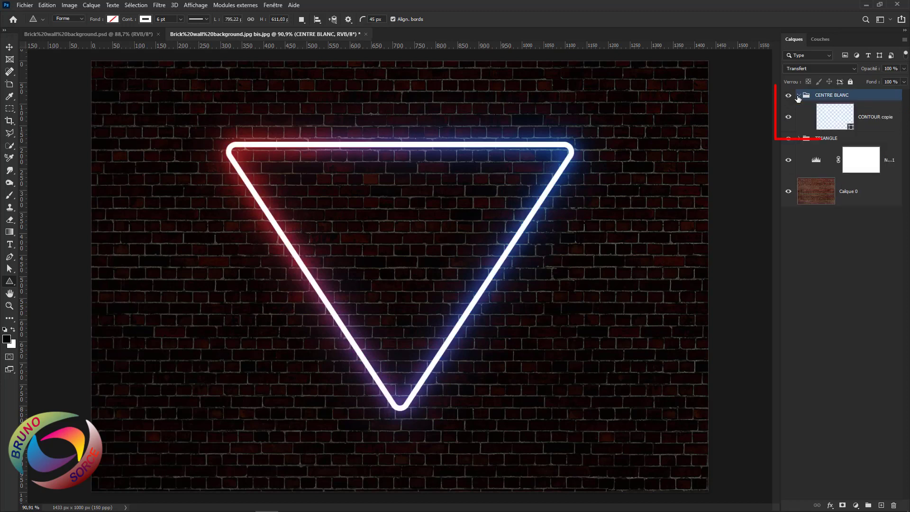
{"action": "left_click", "coordinate": [862, 122]}
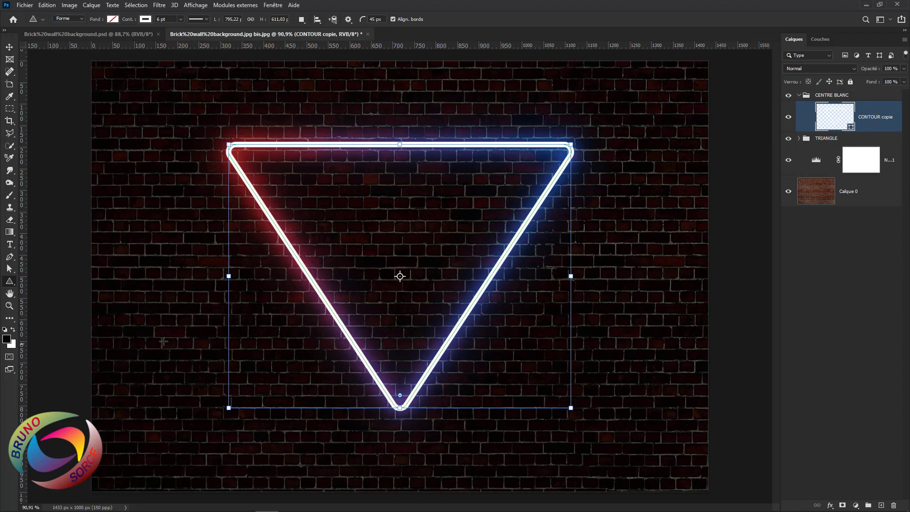
{"action": "right_click", "coordinate": [11, 283]}
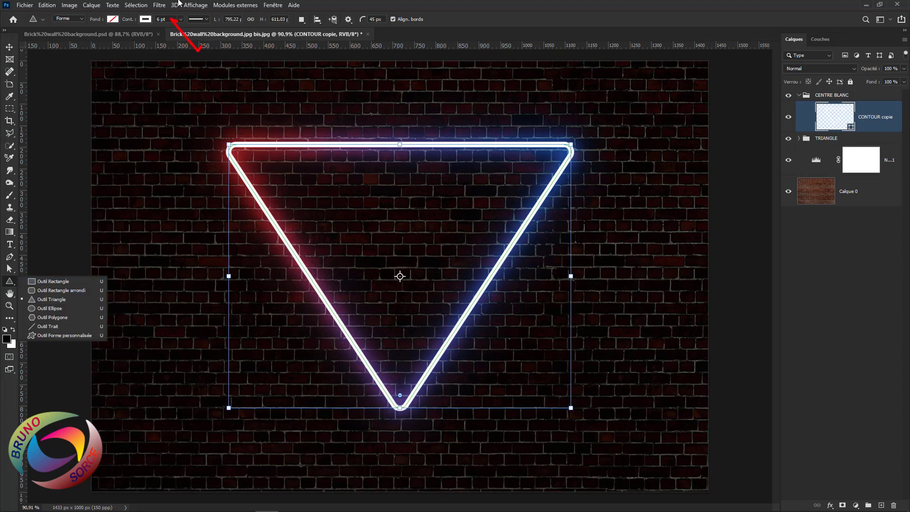
{"action": "left_click_drag", "start_coordinate": [169, 21], "coordinate": [156, 19]}
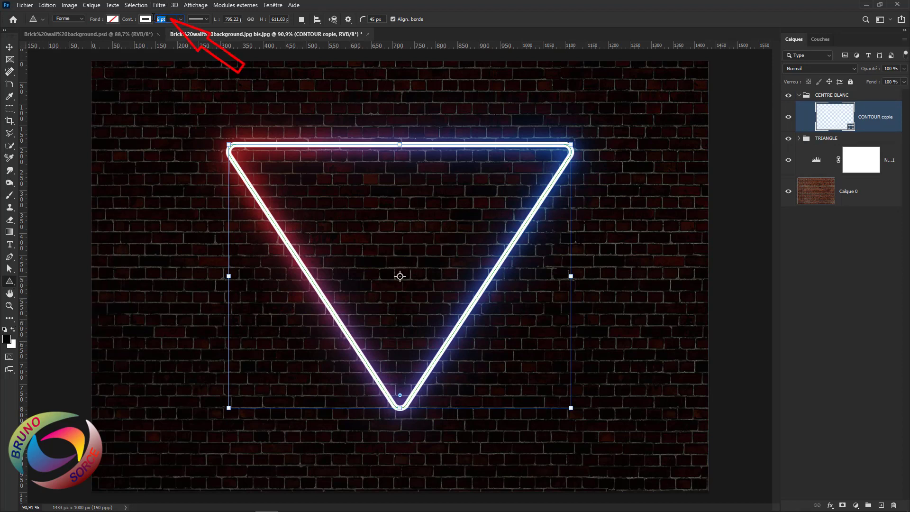
{"action": "type", "text": "2"}
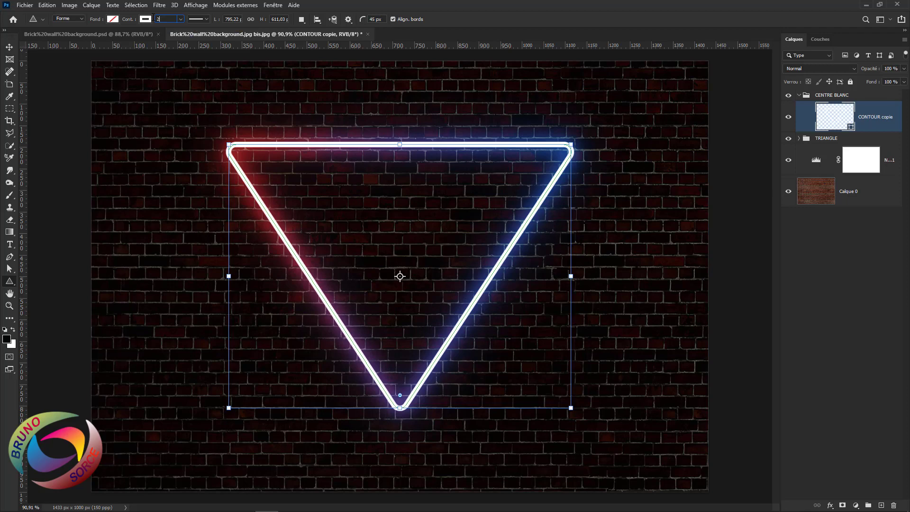
{"action": "key", "text": "Return"}
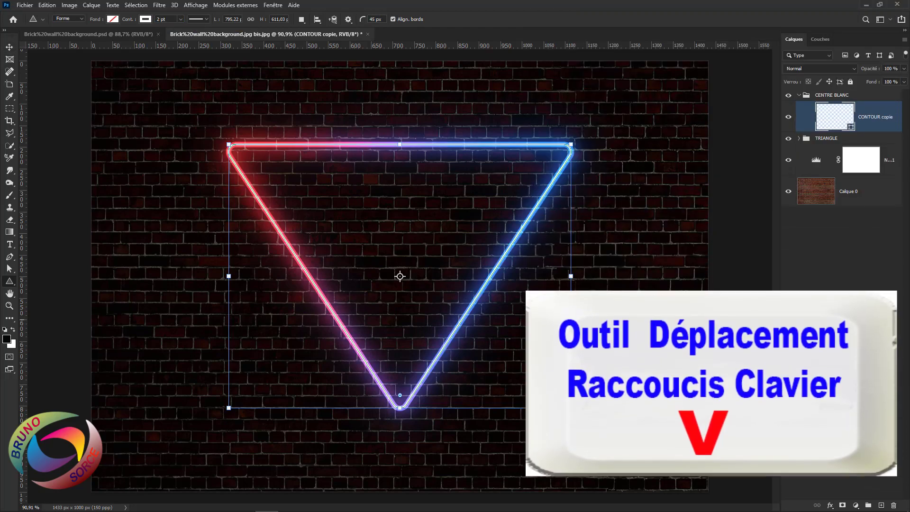
Collapse the CENTRE BLANC group and place the VBNCGHNCGHN PNG dancer image as an embedded layer above it
{"action": "key", "text": "v"}
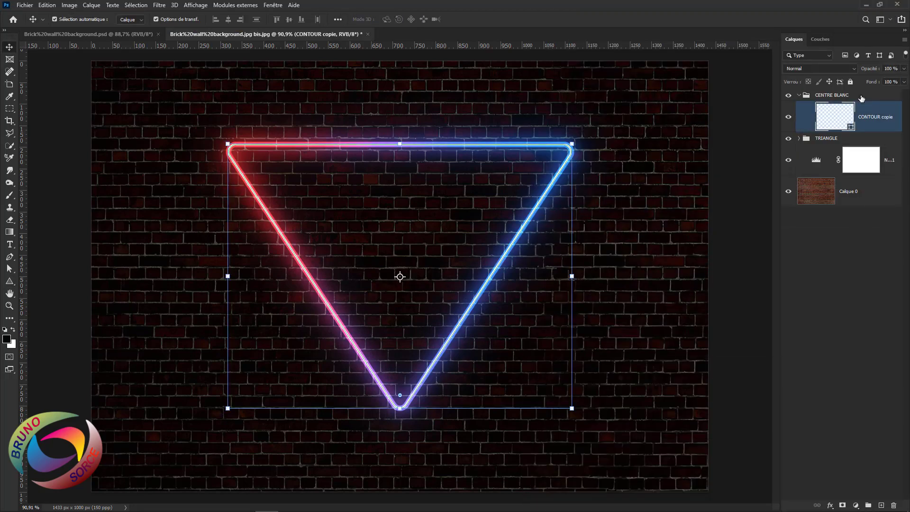
{"action": "left_click", "coordinate": [862, 96]}
{"action": "left_click", "coordinate": [799, 95]}
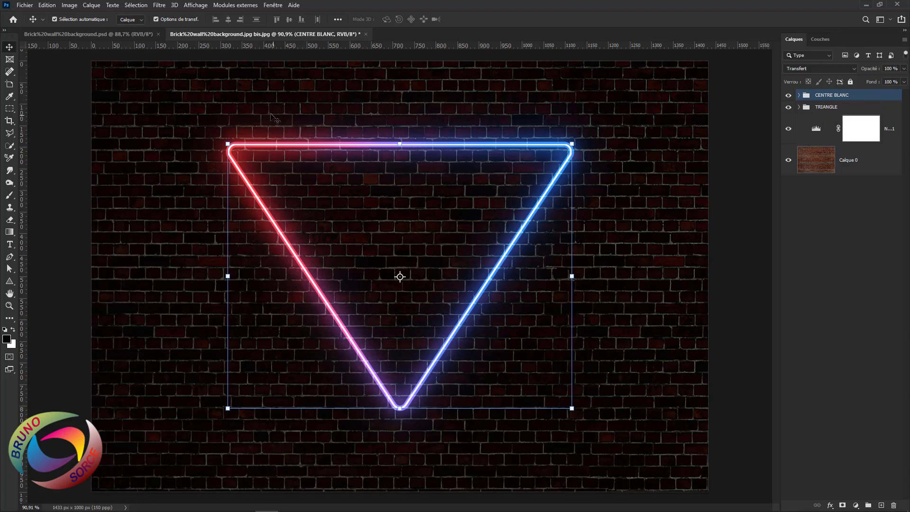
{"action": "left_click", "coordinate": [27, 6]}
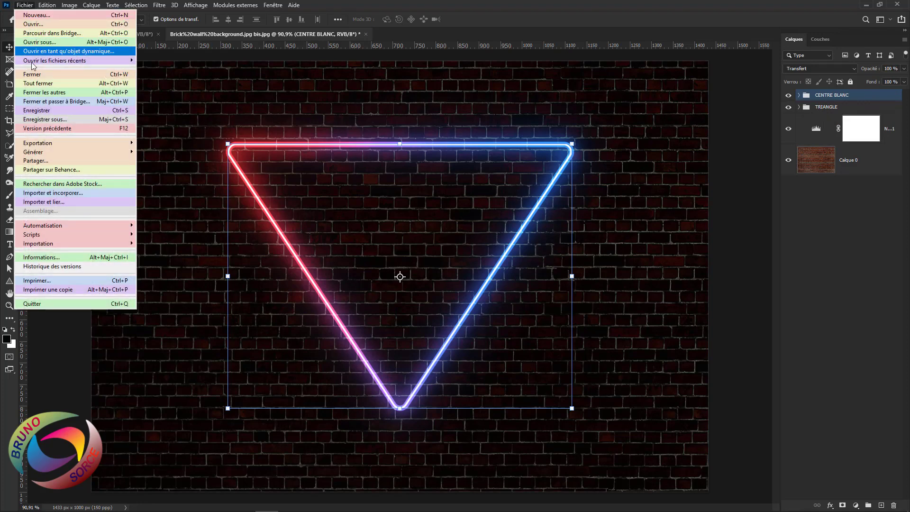
{"action": "left_click", "coordinate": [38, 193]}
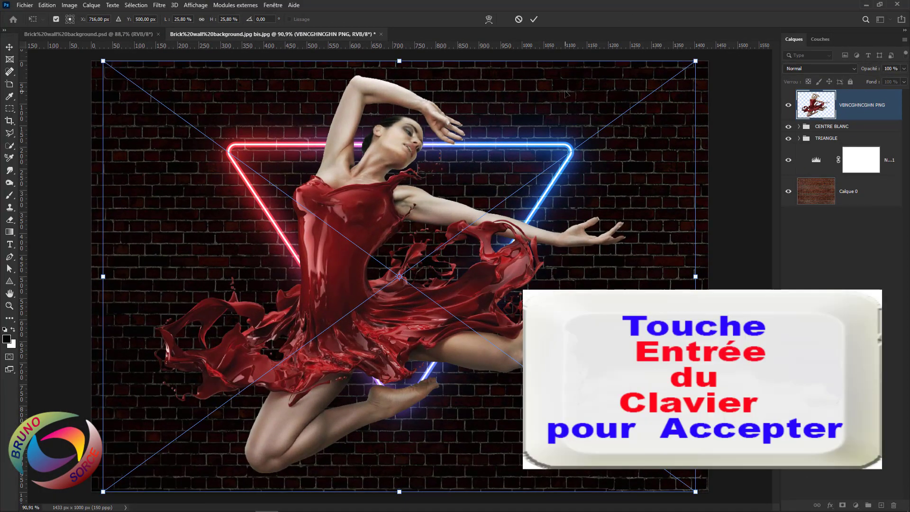
{"action": "key", "text": "Return"}
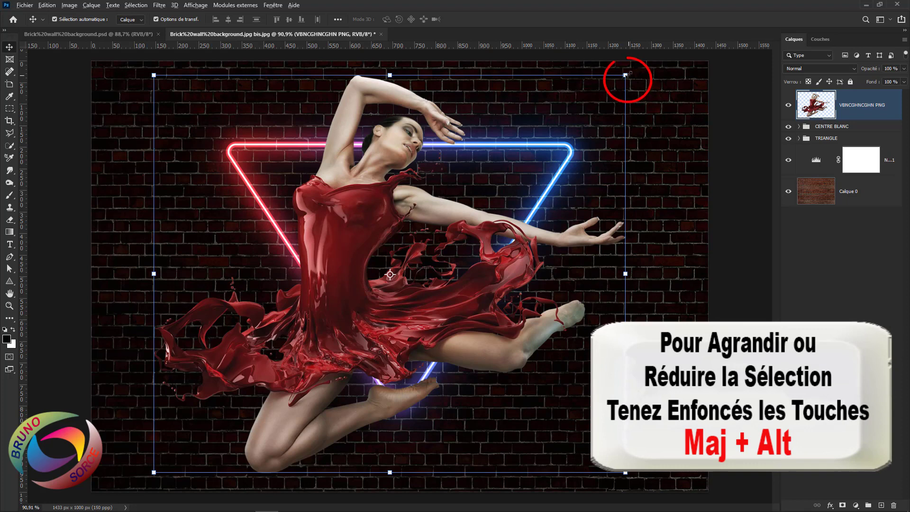
Scale the dancer proportionally from its center to about 83% and move it up and right over the neon triangle
{"action": "left_click_drag", "start_coordinate": [625, 74], "coordinate": [587, 108]}
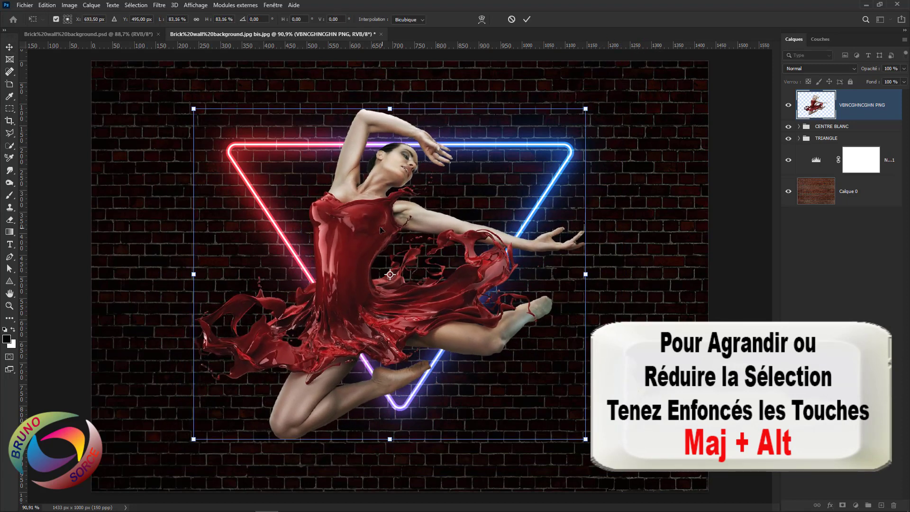
{"action": "left_click_drag", "start_coordinate": [371, 222], "coordinate": [387, 207]}
{"action": "left_click_drag", "start_coordinate": [387, 208], "coordinate": [393, 199]}
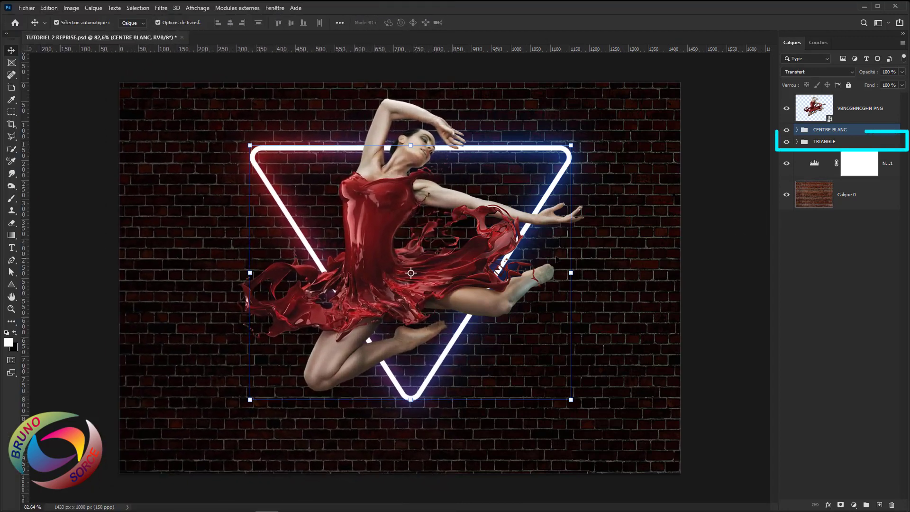
Expand the TRIANGLE group and rasterize the CONTOUR shape layer inside it
{"action": "left_click", "coordinate": [817, 143]}
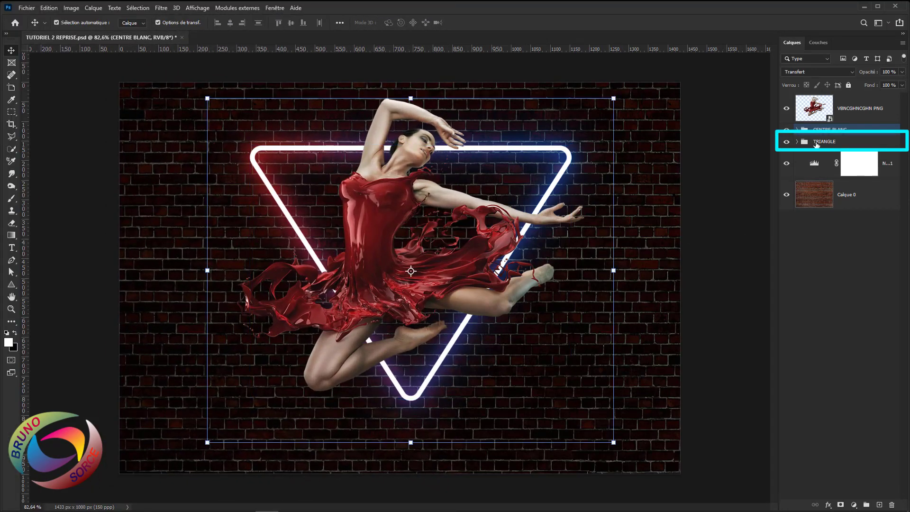
{"action": "left_click", "coordinate": [797, 141]}
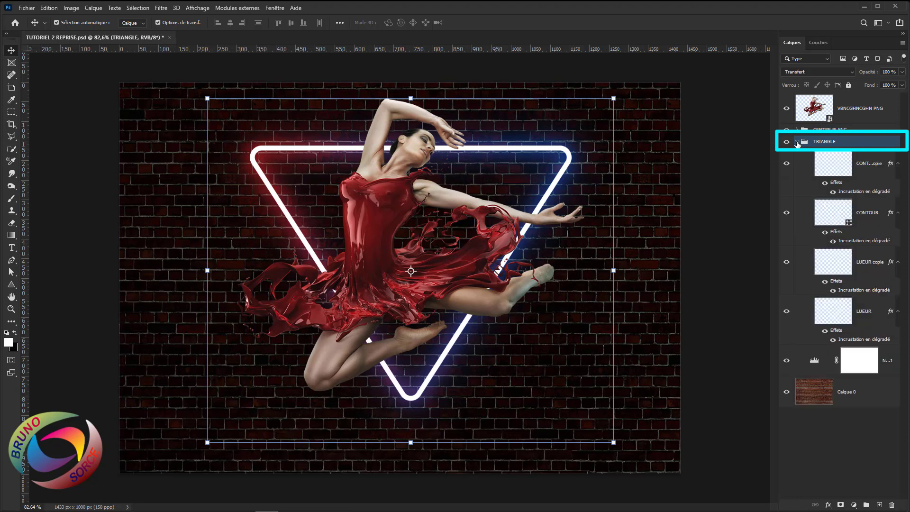
{"action": "left_click", "coordinate": [869, 219]}
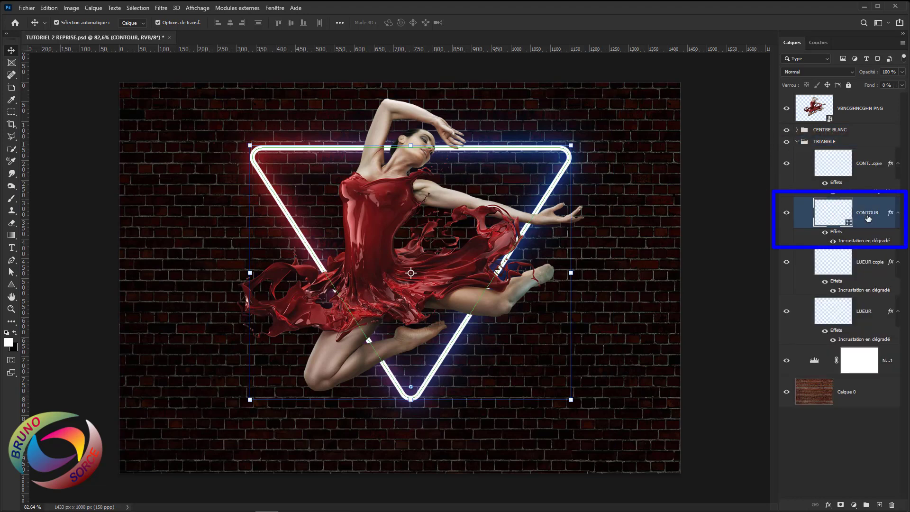
{"action": "right_click", "coordinate": [869, 219]}
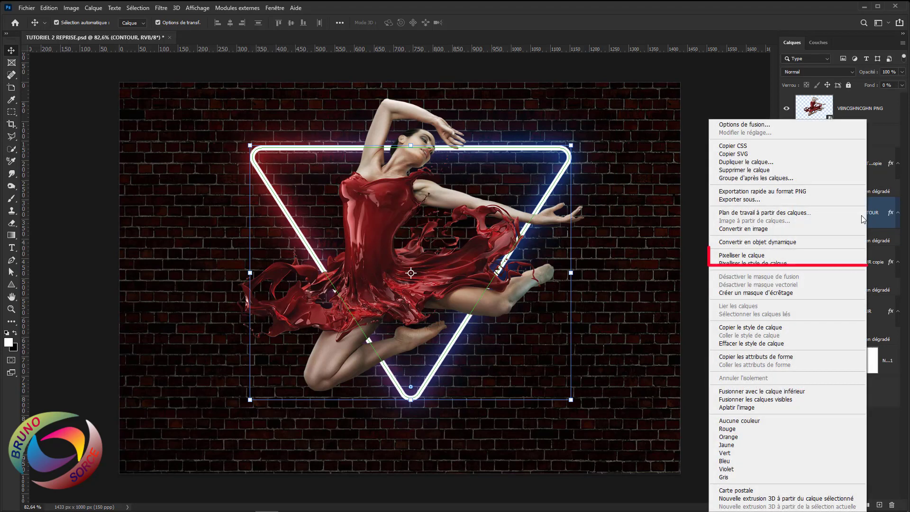
{"action": "left_click", "coordinate": [729, 257]}
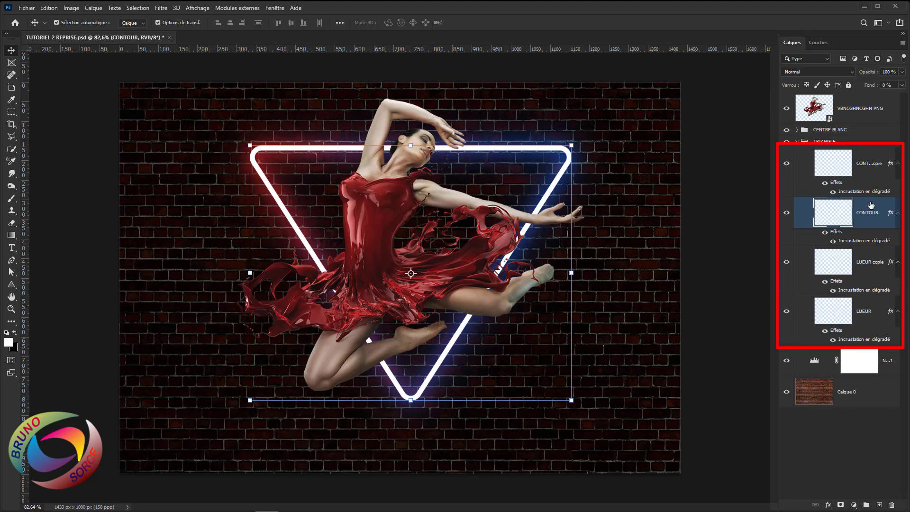
Merge the two CONTOUR and two LUEUR layers in the TRIANGLE group into one layer and add a layer mask to it
{"action": "left_click", "coordinate": [869, 171]}
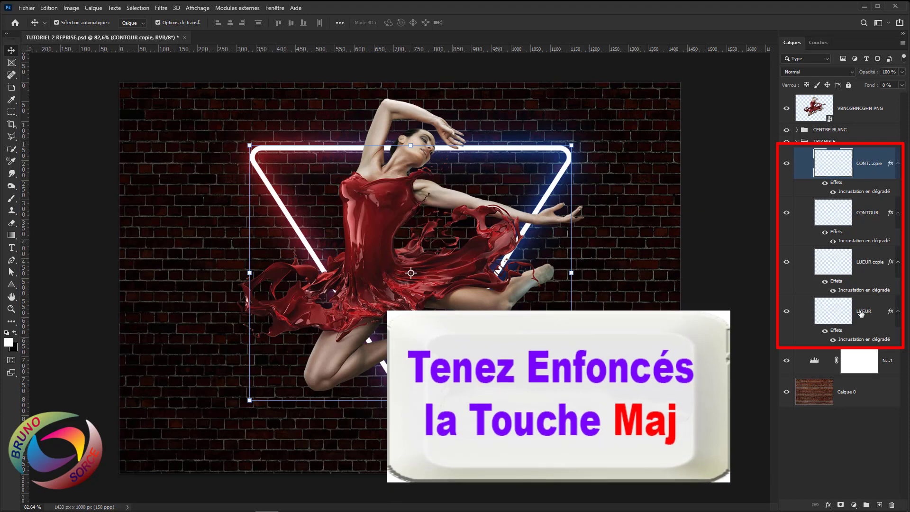
{"action": "left_click", "coordinate": [861, 313], "text": "shift"}
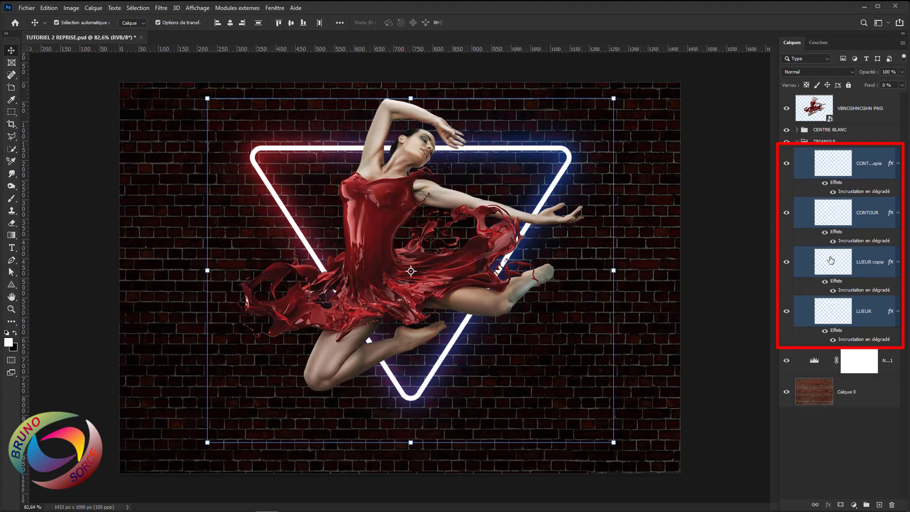
{"action": "right_click", "coordinate": [867, 154]}
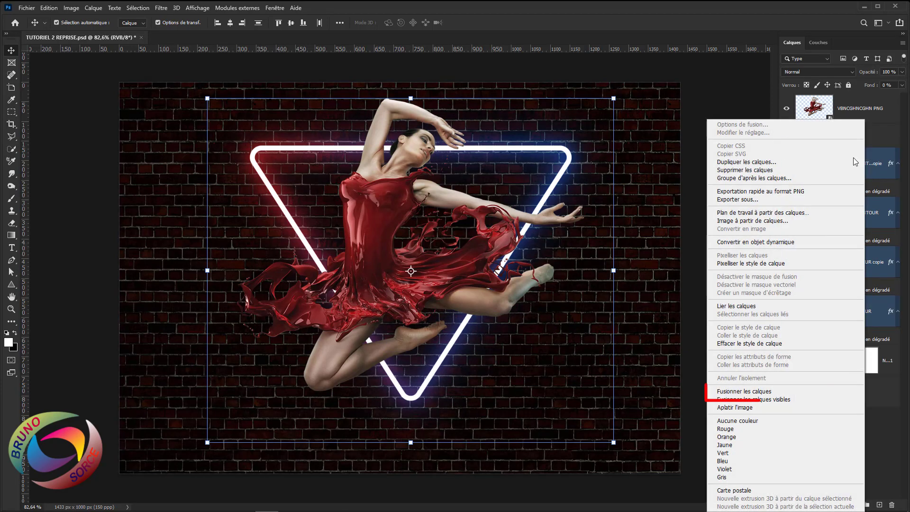
{"action": "left_click", "coordinate": [729, 391]}
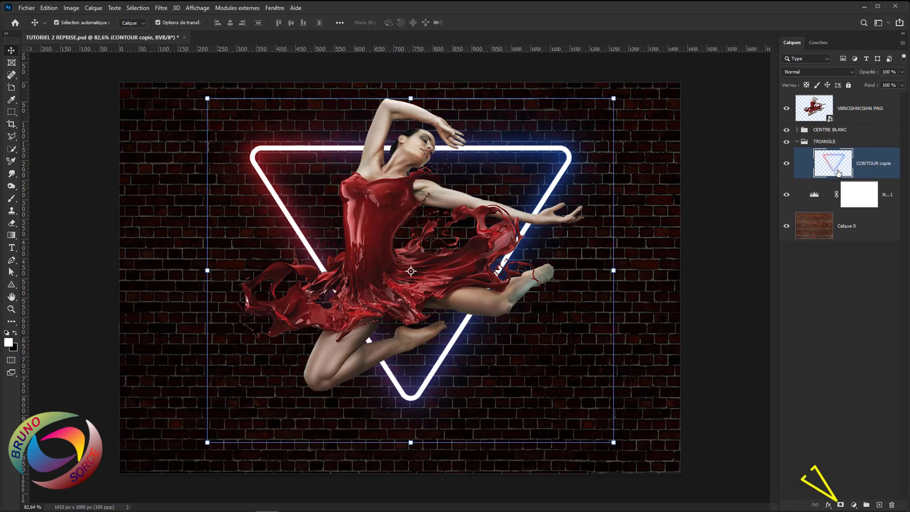
{"action": "left_click", "coordinate": [841, 505]}
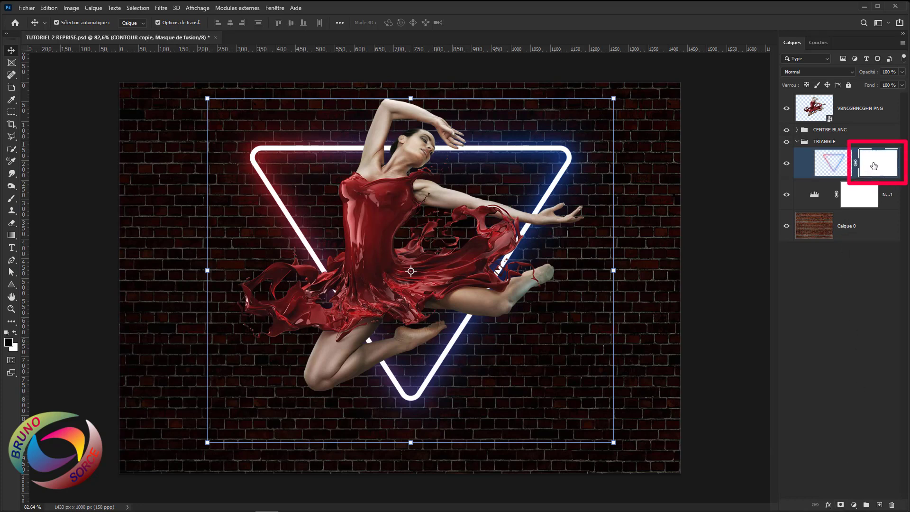
Move the dancer layer directly below the TRIANGLE group and load the dancer's outline as a selection
{"action": "left_click", "coordinate": [824, 117]}
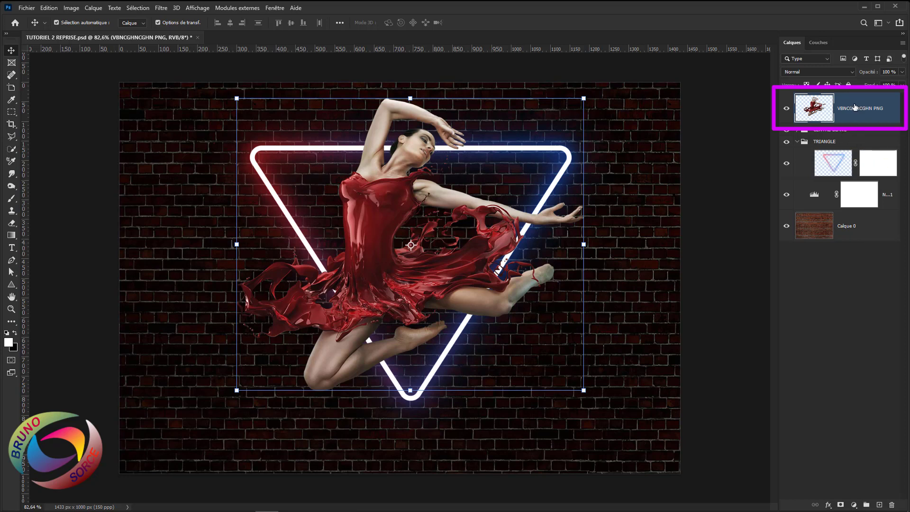
{"action": "left_click_drag", "start_coordinate": [854, 106], "coordinate": [849, 186]}
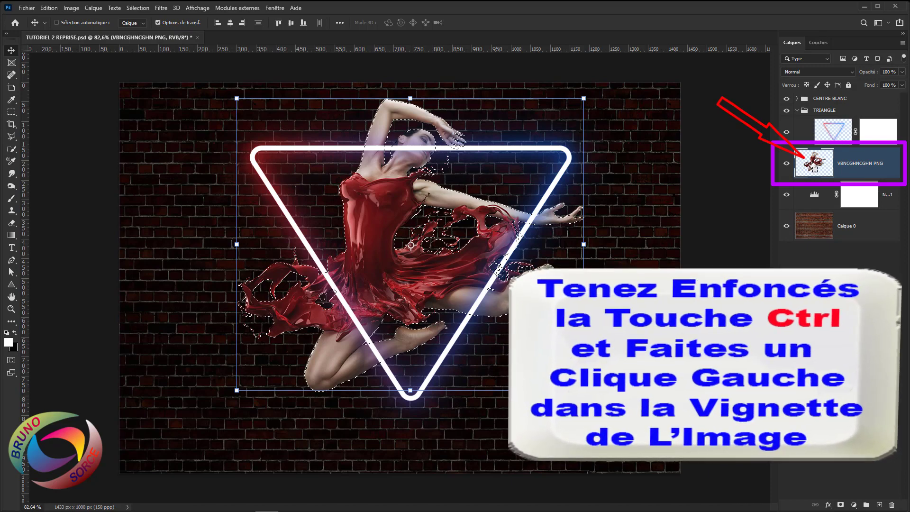
{"action": "left_click", "coordinate": [801, 172], "text": "ctrl"}
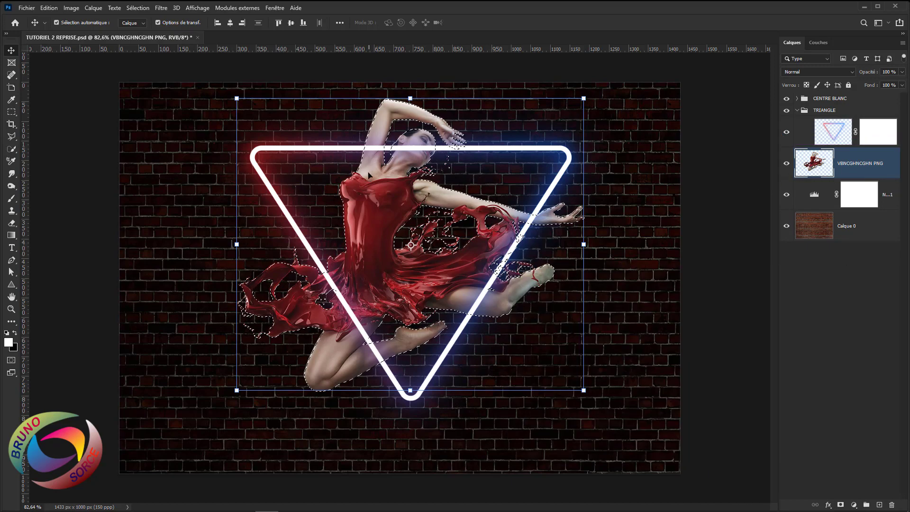
Paint black with the Brush on the merged CONTOUR copie layer's mask, hiding the neon over the dancer's head, torso and bent leg
{"action": "left_click", "coordinate": [877, 134]}
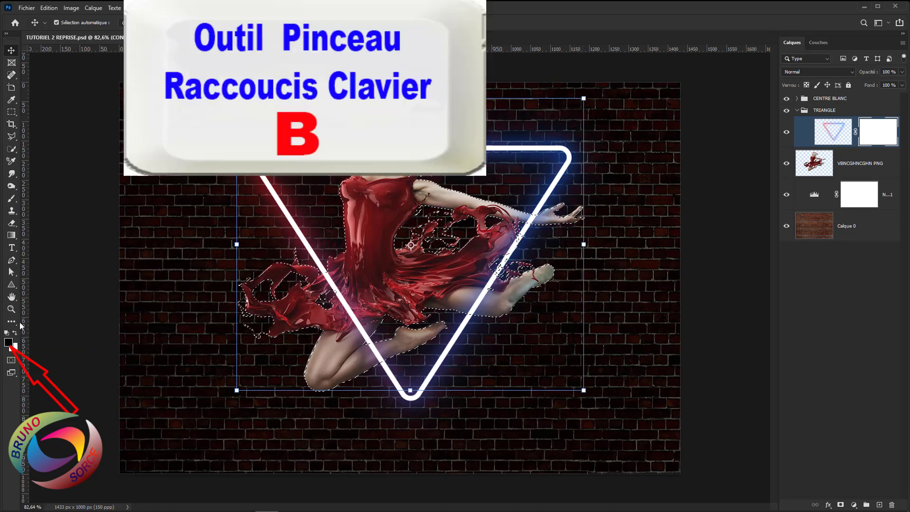
{"action": "left_click", "coordinate": [12, 199]}
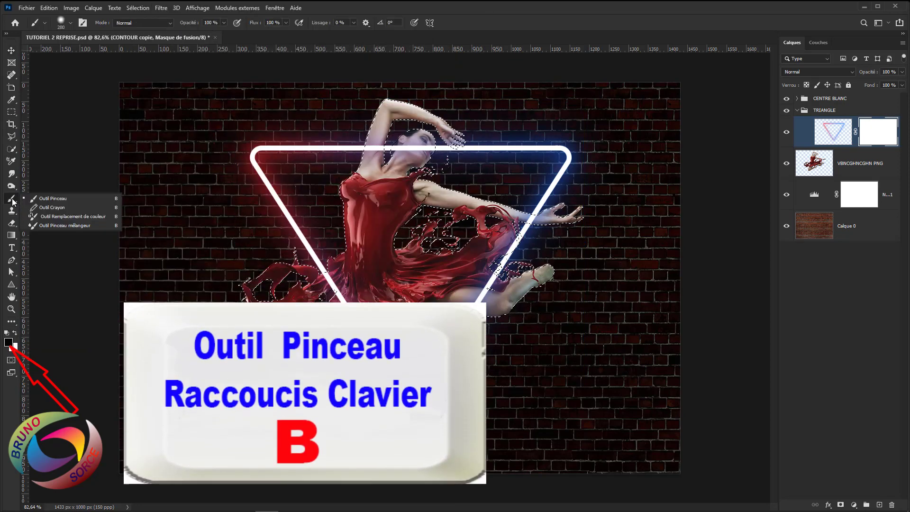
{"action": "left_click", "coordinate": [51, 200]}
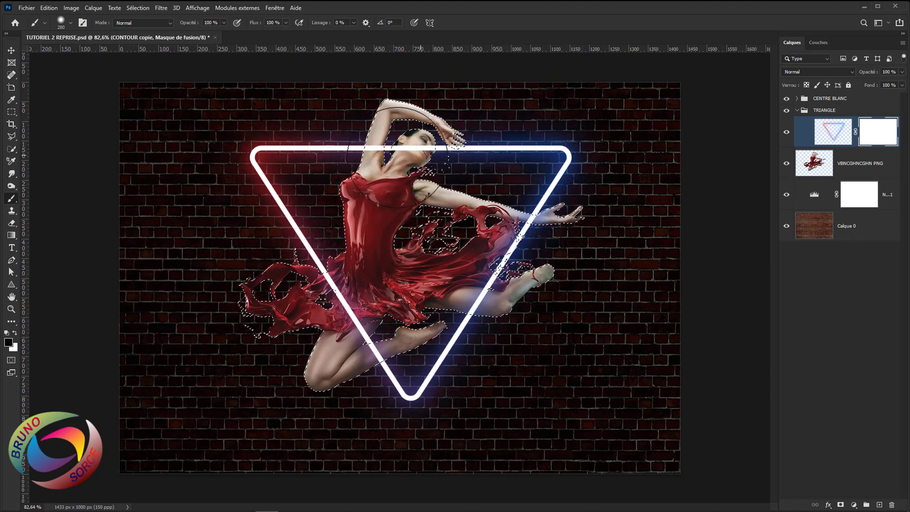
{"action": "left_click_drag", "start_coordinate": [398, 156], "coordinate": [413, 167]}
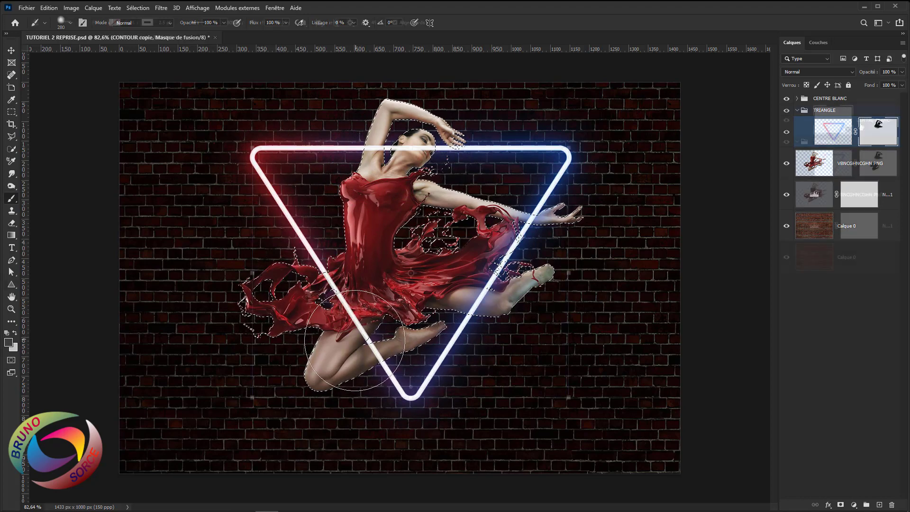
Rasterize the CENTRE BLANC shape layer and erase its white line over the dancer's head, torso and bent leg, keeping the dancer selection active
{"action": "left_click", "coordinate": [865, 124]}
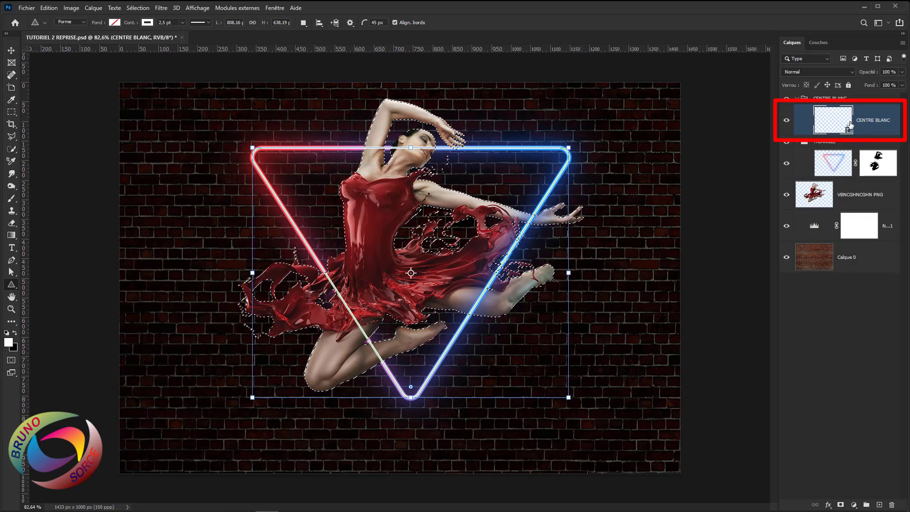
{"action": "right_click", "coordinate": [856, 124]}
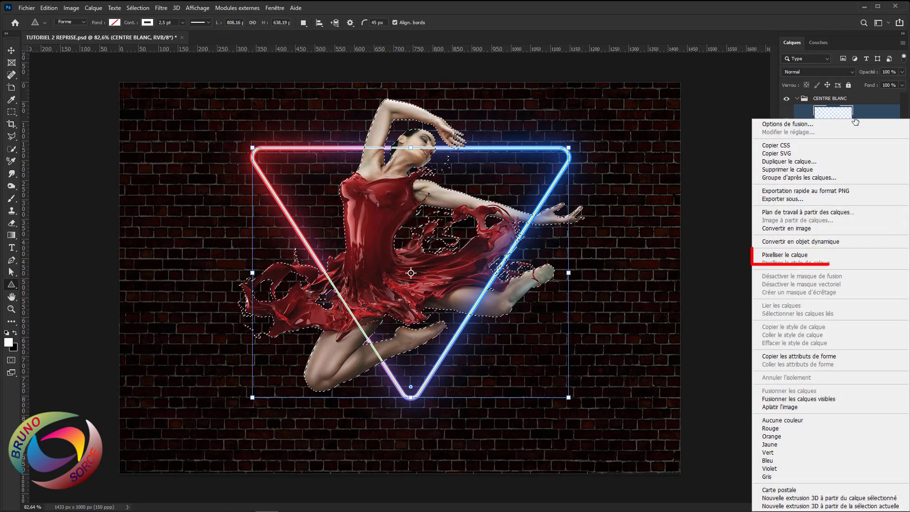
{"action": "left_click", "coordinate": [779, 256]}
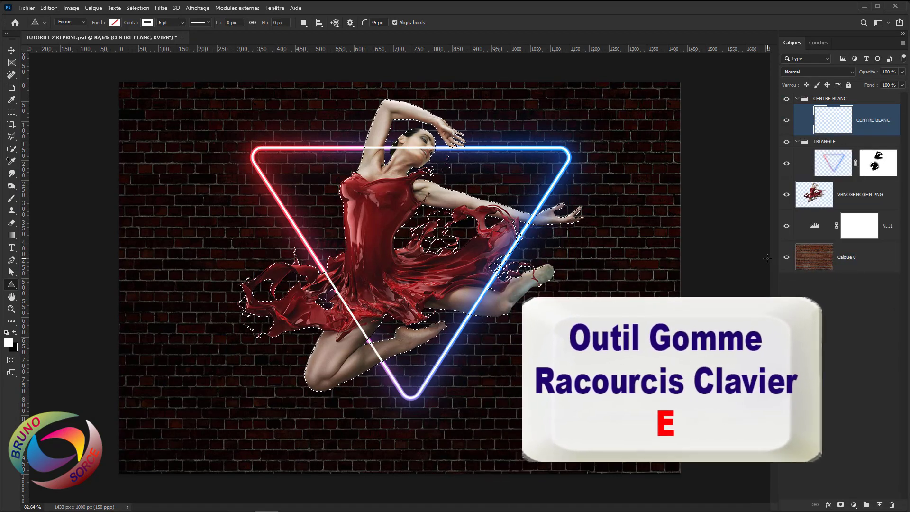
{"action": "key", "text": "e"}
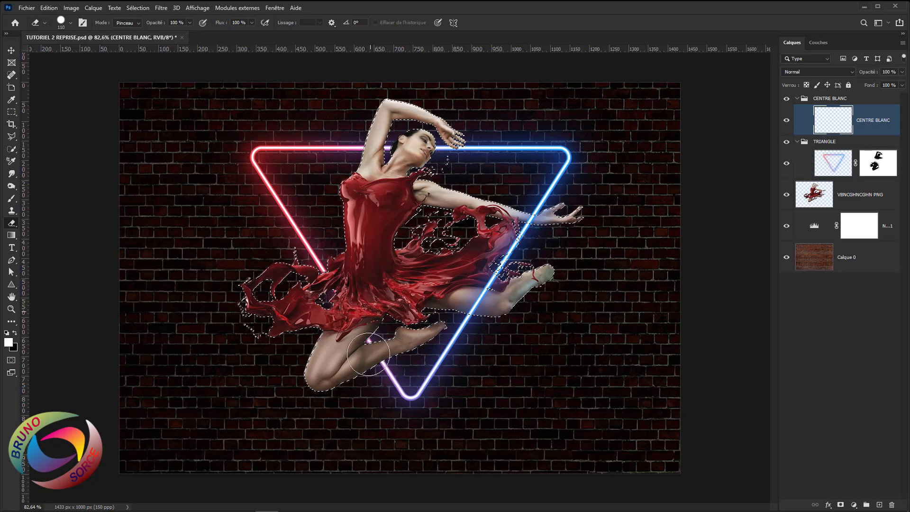
{"action": "key", "text": "ctrl+d"}
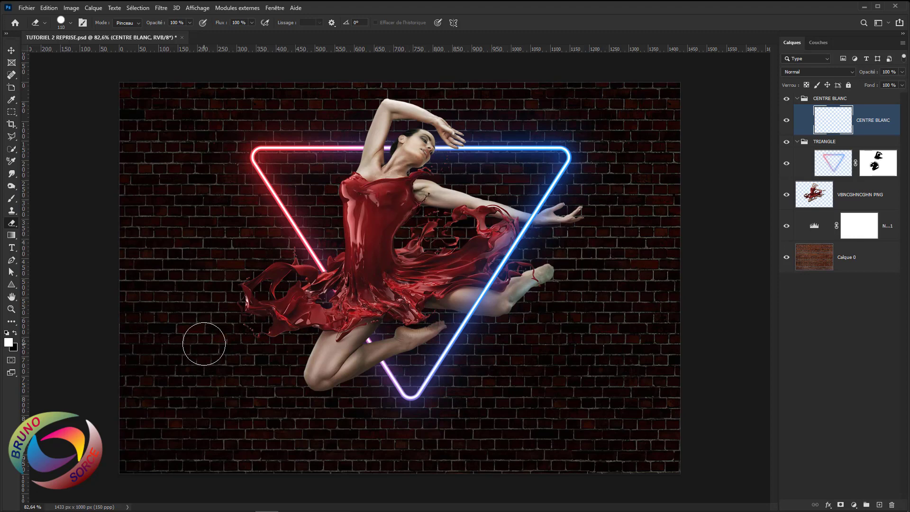
{"action": "key", "text": "ctrl+z"}
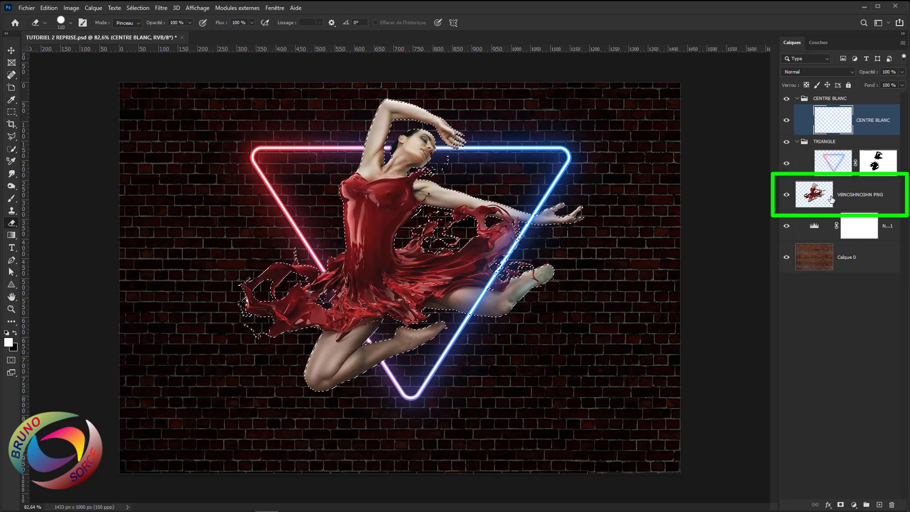
Apply a linear red-to-blue gradient overlay to the dancer layer in Produit blend mode with 90% opacity and a 0° angle
{"action": "left_click", "coordinate": [881, 202]}
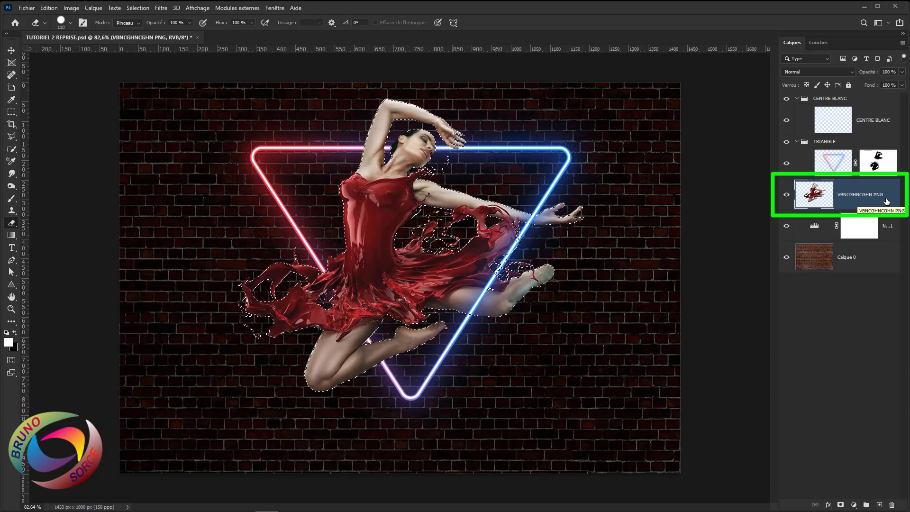
{"action": "double_click", "coordinate": [886, 201]}
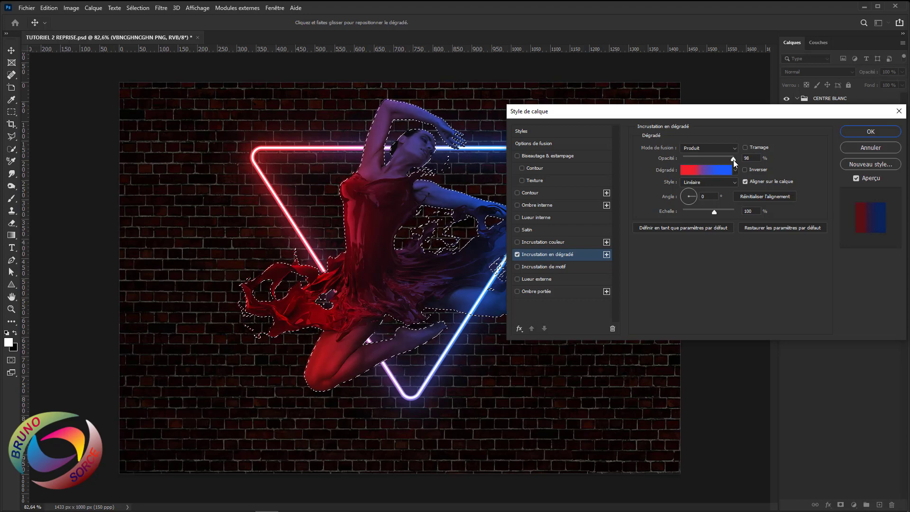
{"action": "left_click_drag", "start_coordinate": [732, 161], "coordinate": [729, 160]}
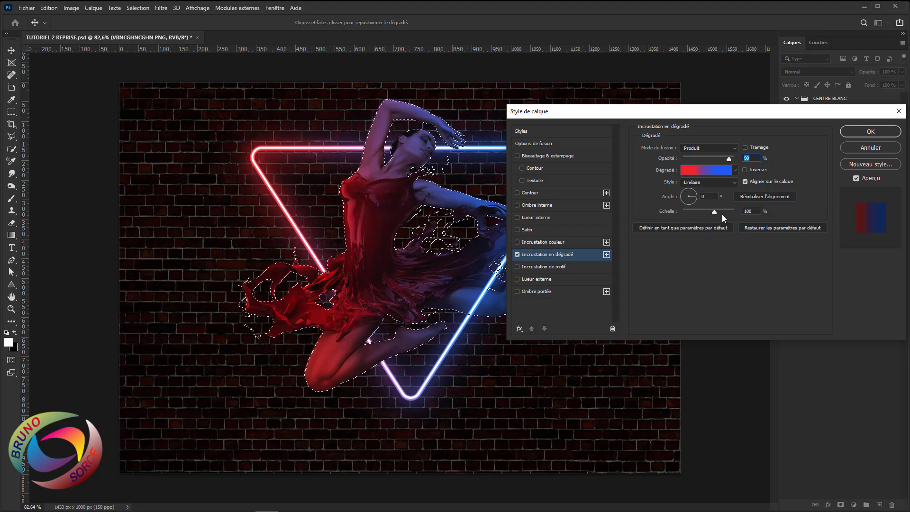
{"action": "left_click", "coordinate": [858, 132]}
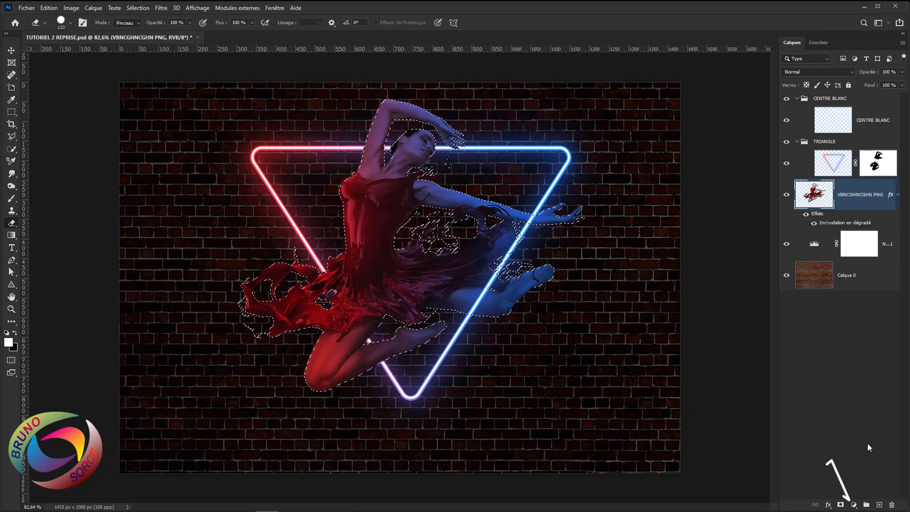
Add a Courbes adjustment clipped to the dancer layer and darken its midtones with a curve point at input 149, output 110
{"action": "left_click", "coordinate": [854, 505]}
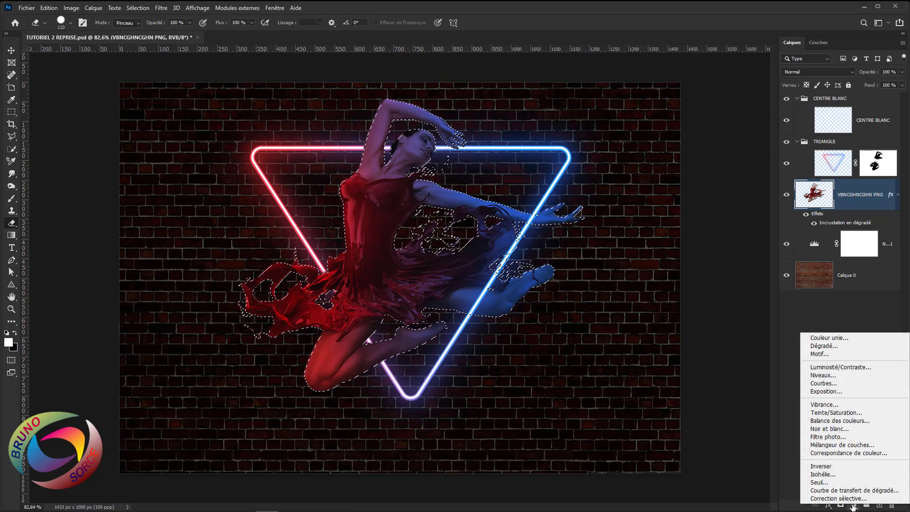
{"action": "left_click", "coordinate": [818, 385]}
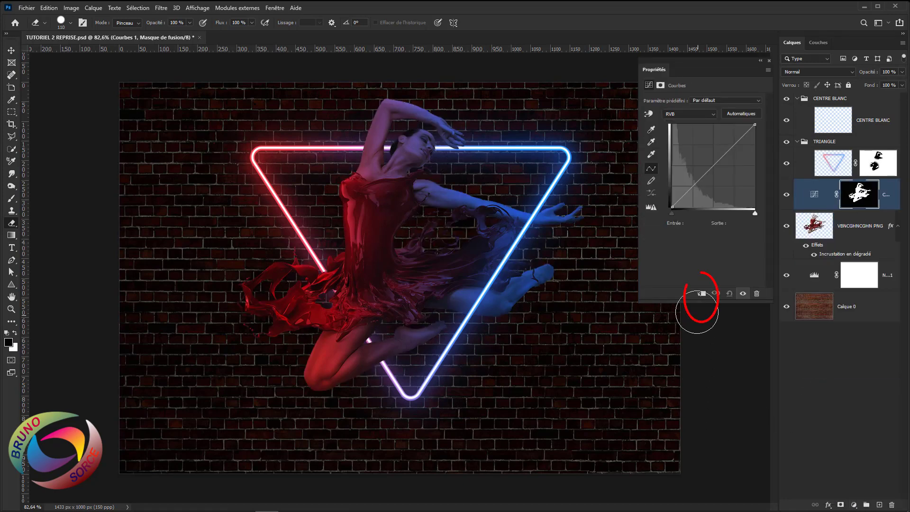
{"action": "left_click", "coordinate": [702, 294]}
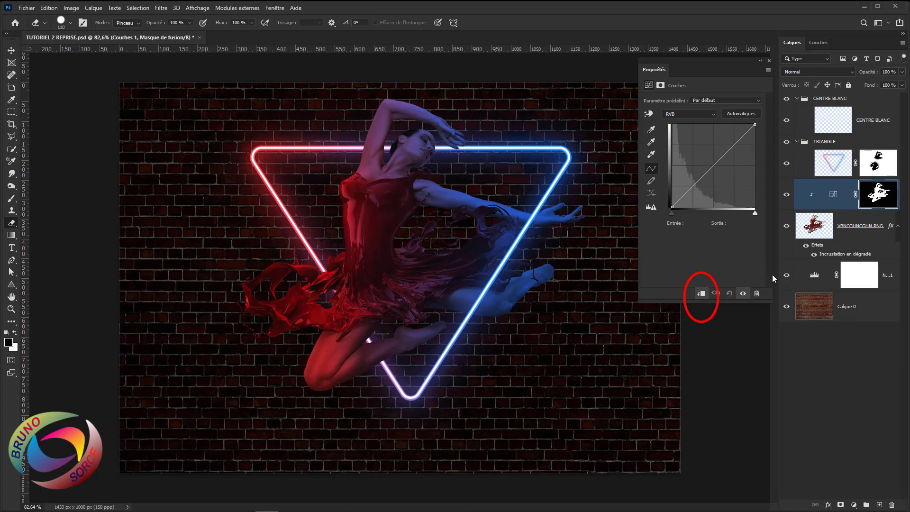
{"action": "left_click", "coordinate": [714, 166]}
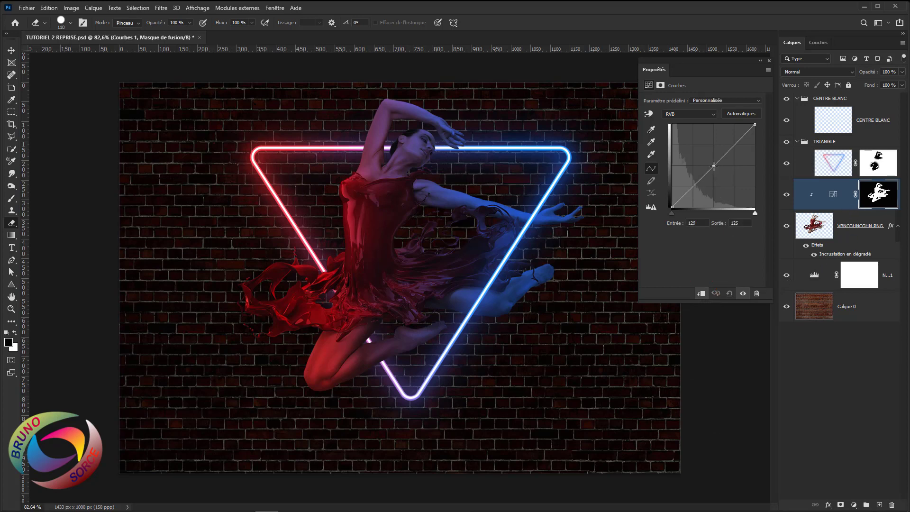
{"action": "left_click_drag", "start_coordinate": [713, 166], "coordinate": [721, 171]}
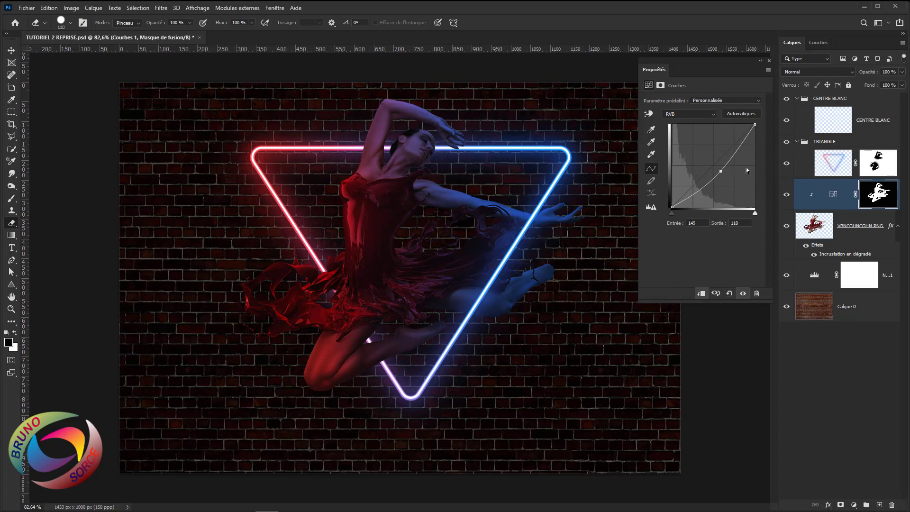
{"action": "left_click", "coordinate": [768, 61]}
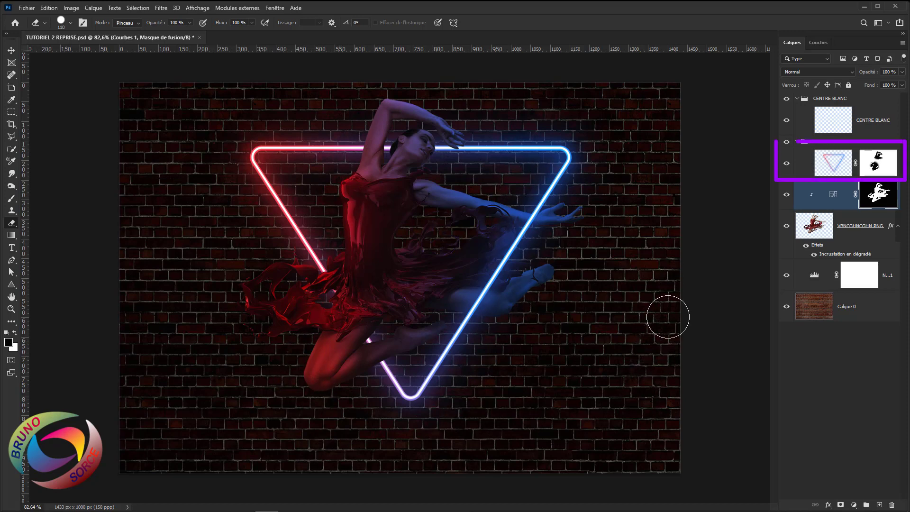
Duplicate the masked CONTOUR copie layer in the TRIANGLE group to strengthen the neon glow
{"action": "left_click", "coordinate": [804, 166]}
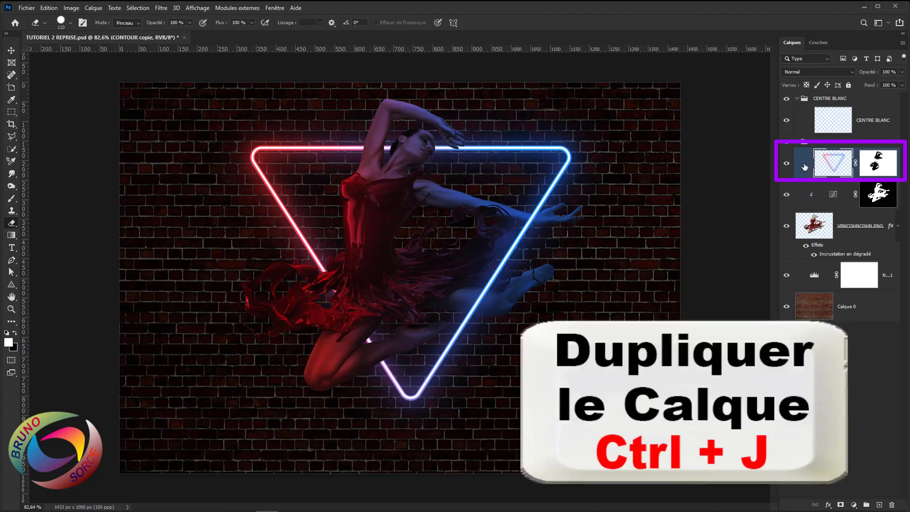
{"action": "key", "text": "ctrl+j"}
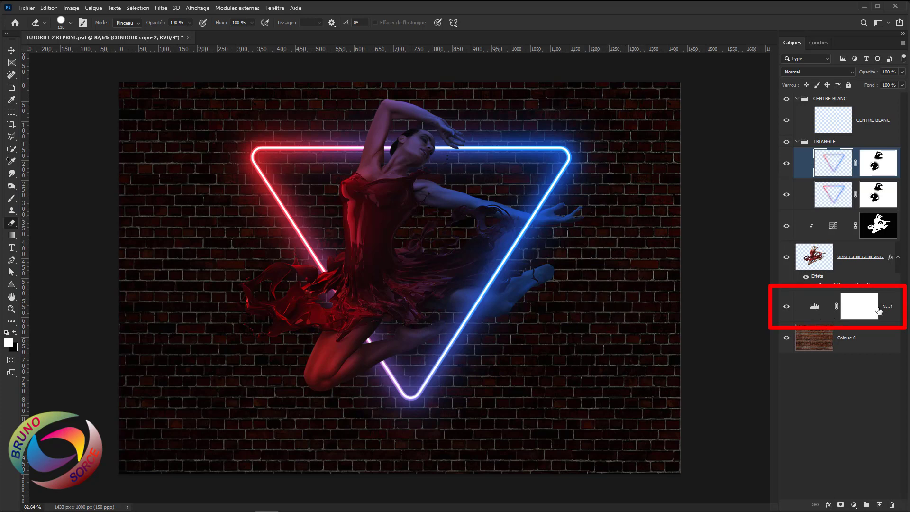
Darken the brick wall's Niveaux adjustment by raising the black input level to 73 and fine-tuning the midtones
{"action": "double_click", "coordinate": [814, 308]}
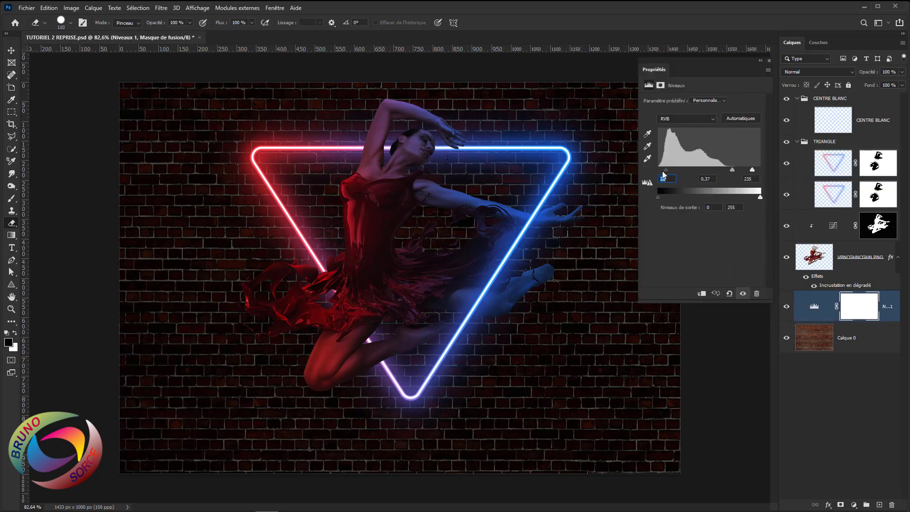
{"action": "left_click_drag", "start_coordinate": [666, 169], "coordinate": [687, 176]}
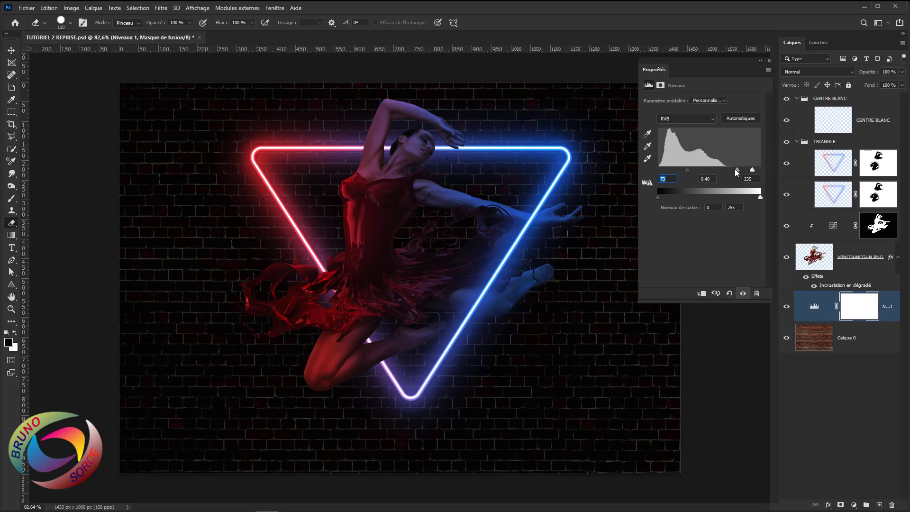
{"action": "left_click_drag", "start_coordinate": [735, 169], "coordinate": [734, 171]}
{"action": "left_click", "coordinate": [714, 179]}
{"action": "left_click", "coordinate": [758, 179]}
{"action": "left_click", "coordinate": [769, 61]}
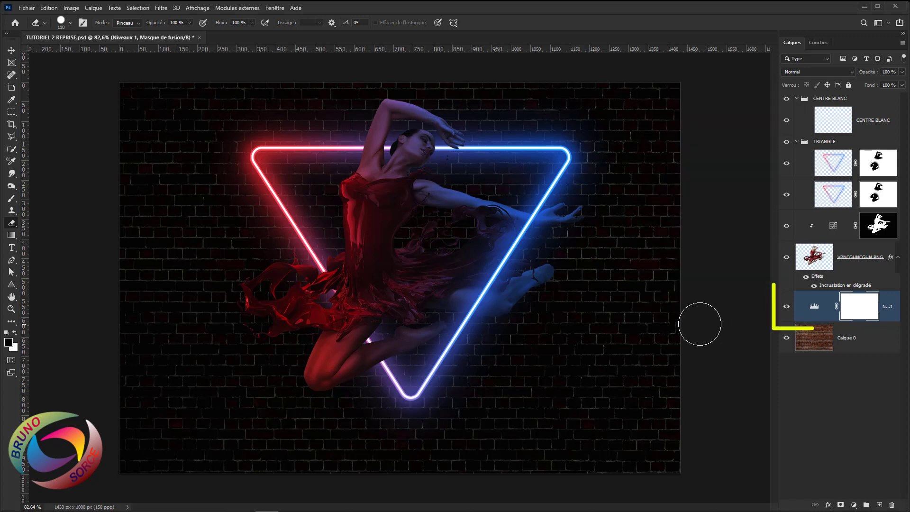
Create a new layer directly above the Niveaux adjustment and fill it with white
{"action": "left_click", "coordinate": [887, 317]}
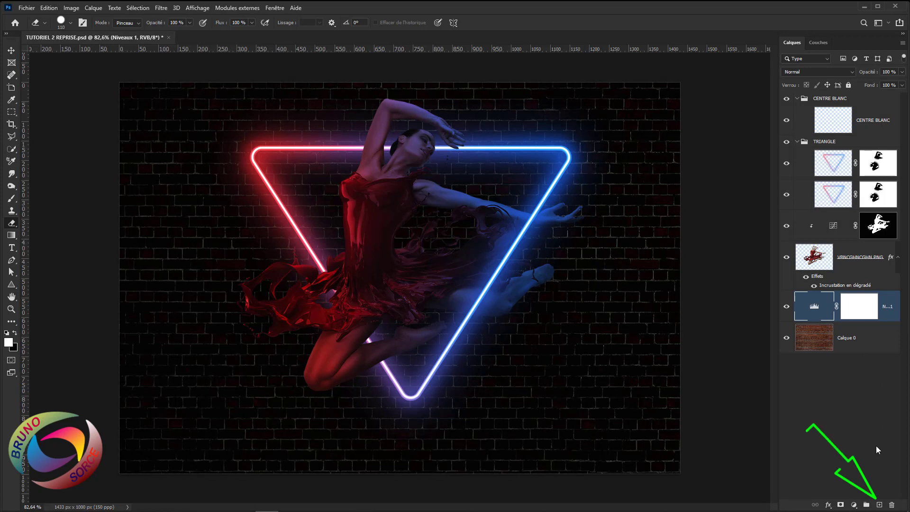
{"action": "left_click", "coordinate": [879, 504]}
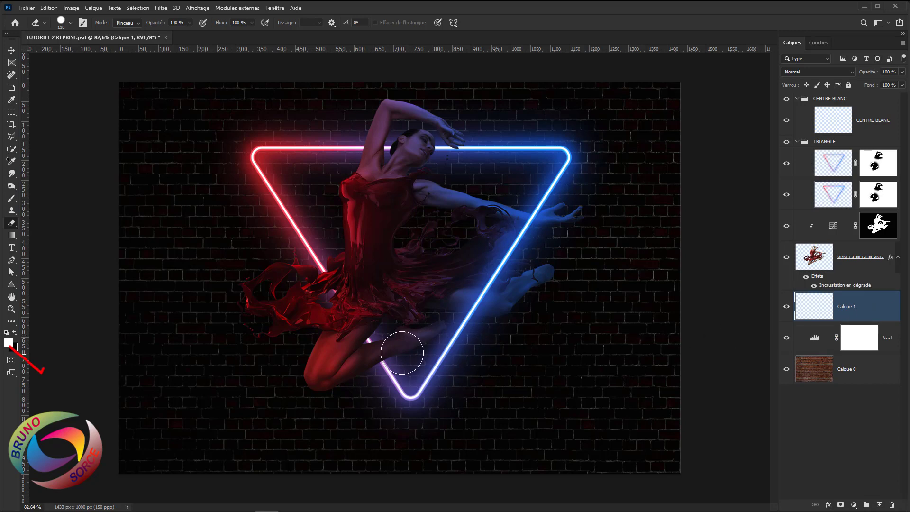
{"action": "left_click", "coordinate": [16, 333]}
{"action": "left_click", "coordinate": [16, 334]}
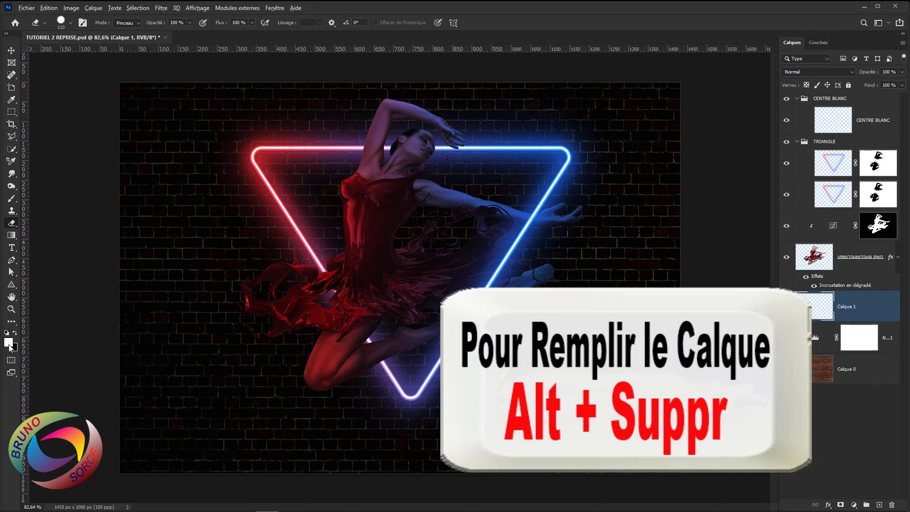
{"action": "key", "text": "alt+Delete"}
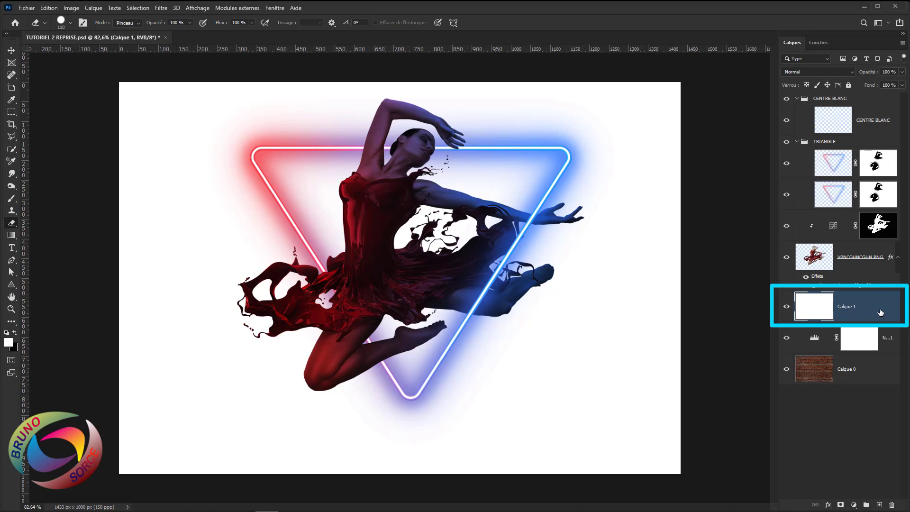
Apply the linear red-to-blue gradient overlay to the white Calque 1 layer and set the layer's blend mode to Lumière tamisée
{"action": "double_click", "coordinate": [880, 313]}
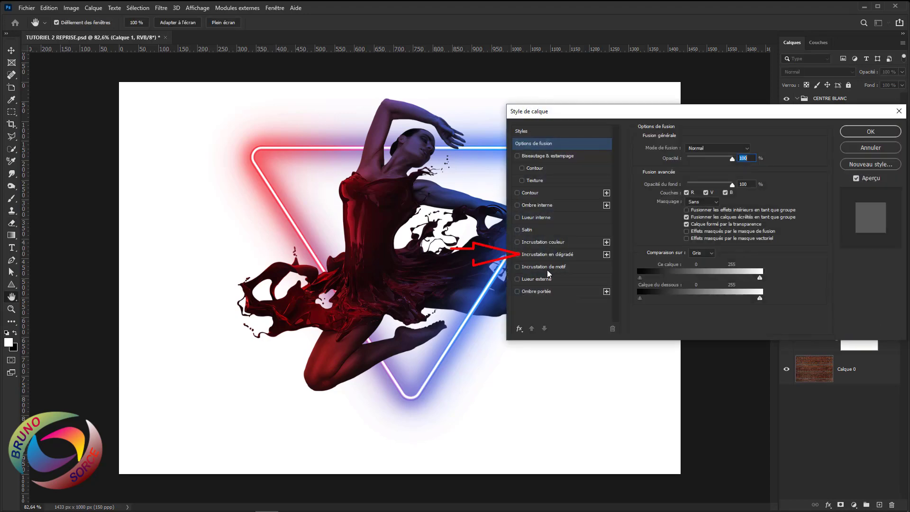
{"action": "left_click", "coordinate": [552, 255]}
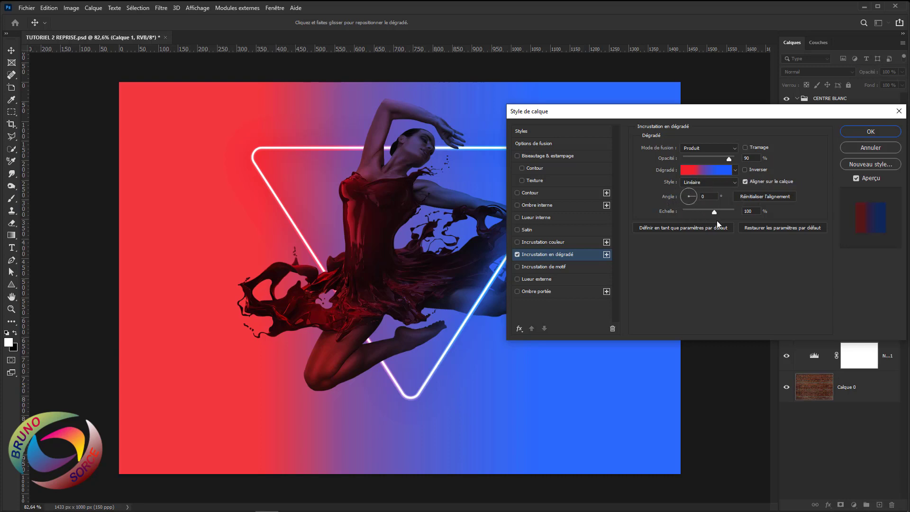
{"action": "left_click", "coordinate": [858, 132]}
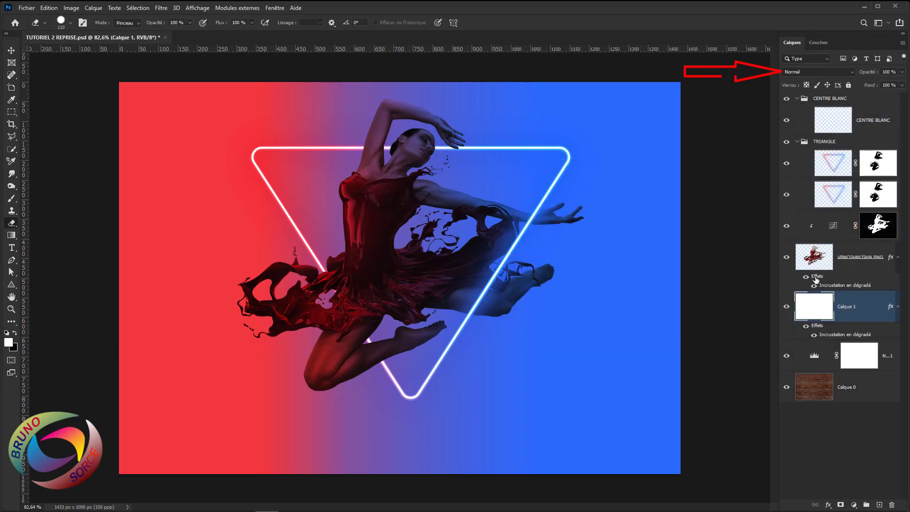
{"action": "left_click", "coordinate": [800, 71]}
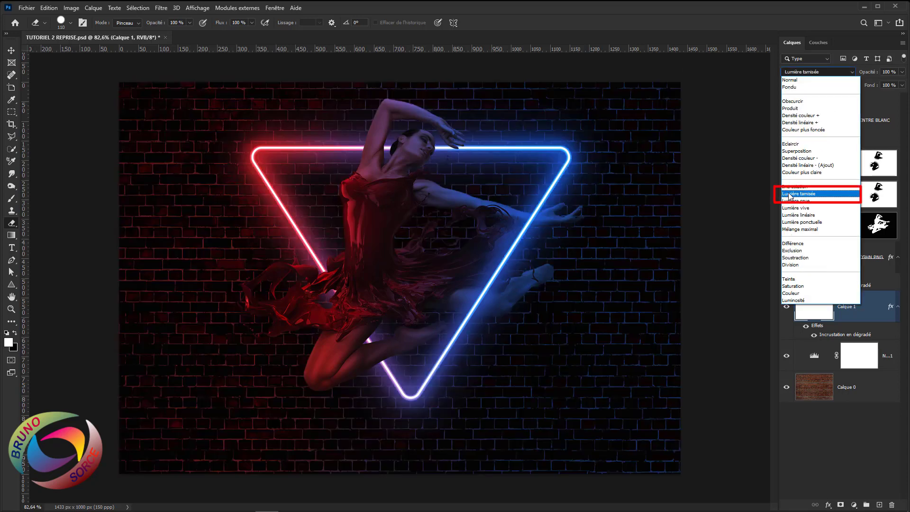
{"action": "left_click", "coordinate": [789, 194]}
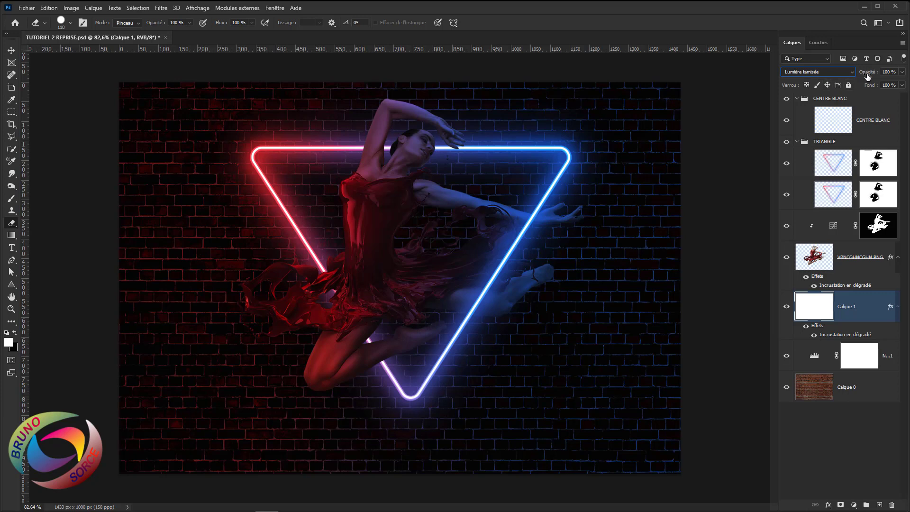
{"action": "left_click_drag", "start_coordinate": [869, 76], "coordinate": [890, 78]}
Soften the CENTRE BLANC layer's white line with a Flou gaussien of 2,5 pixels radius
{"action": "left_click", "coordinate": [867, 122]}
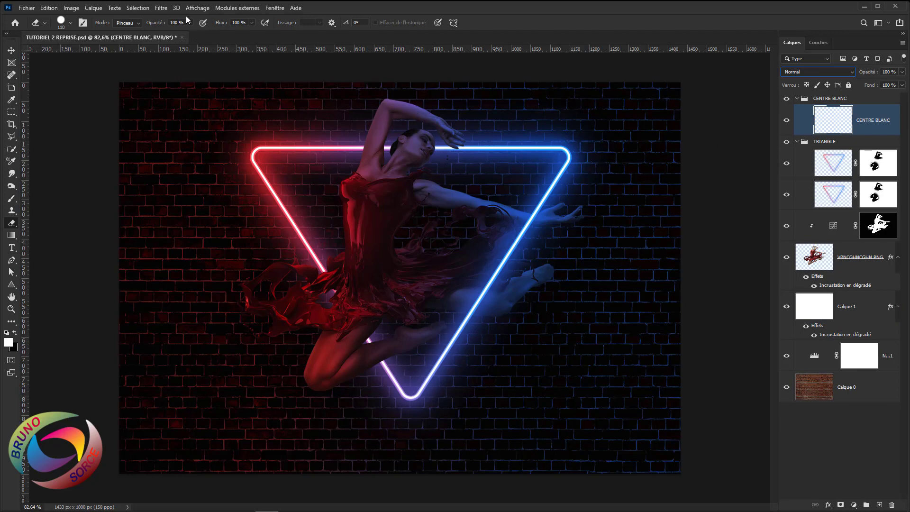
{"action": "left_click", "coordinate": [161, 9]}
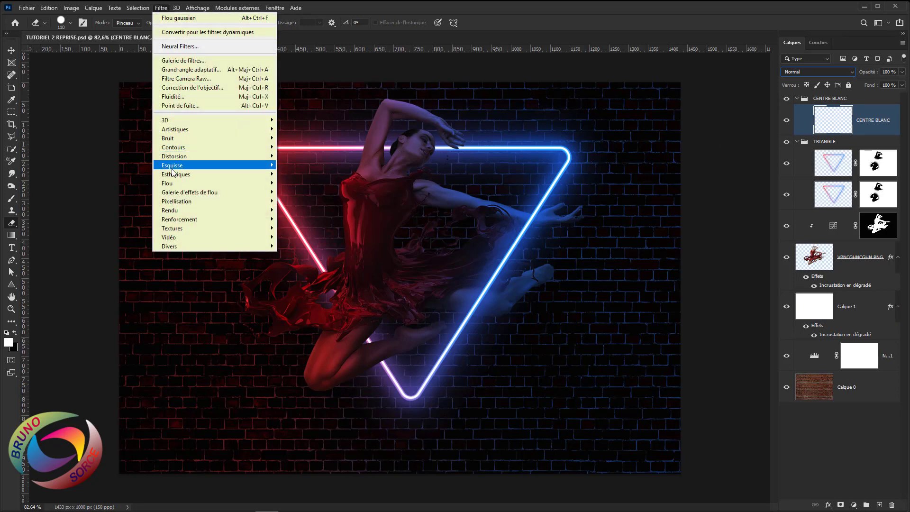
{"action": "mouse_move", "coordinate": [180, 185]}
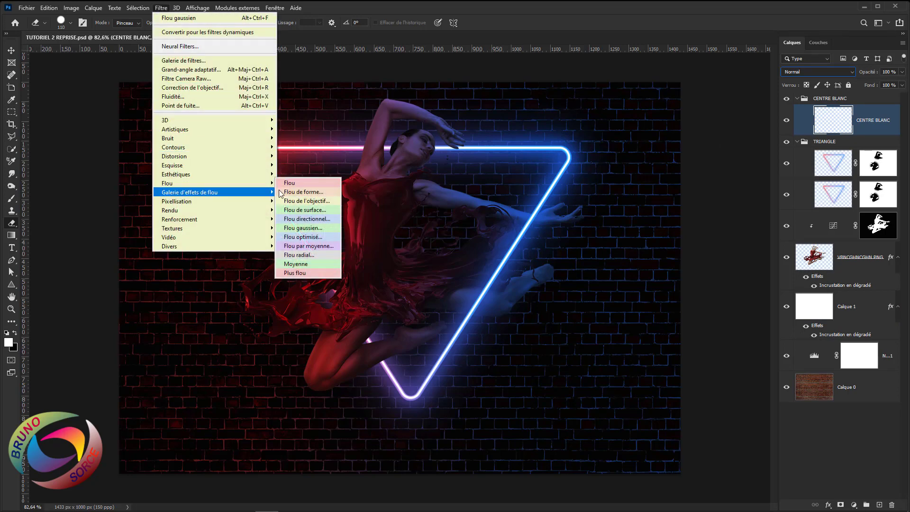
{"action": "left_click", "coordinate": [300, 228]}
{"action": "left_click_drag", "start_coordinate": [616, 255], "coordinate": [582, 256]}
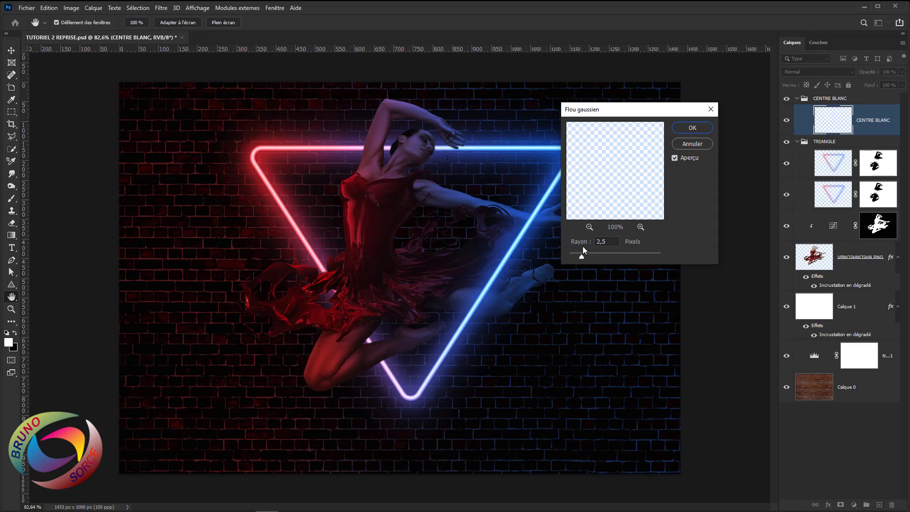
{"action": "left_click", "coordinate": [692, 128]}
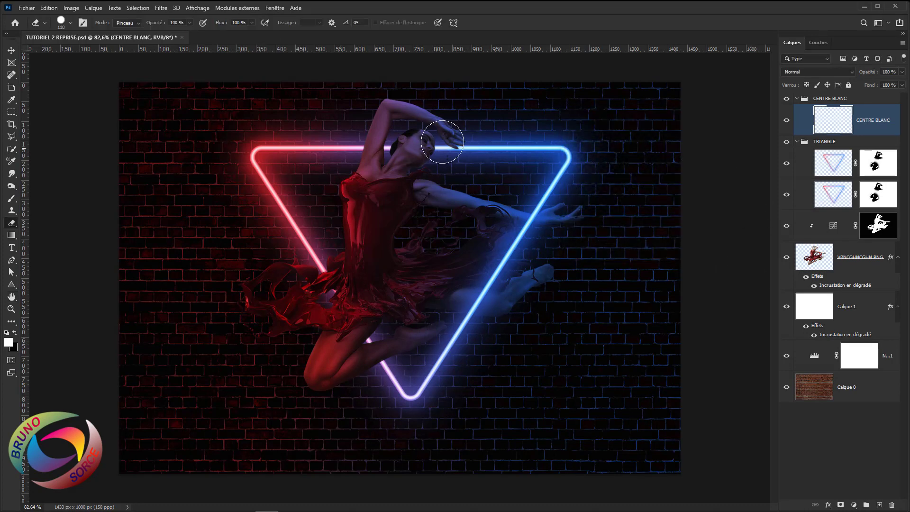
Select everything from the CENTRE BLANC group through the dancer layer, shift it slightly down and left, and rotate it 5,02° clockwise
{"action": "left_click", "coordinate": [836, 99]}
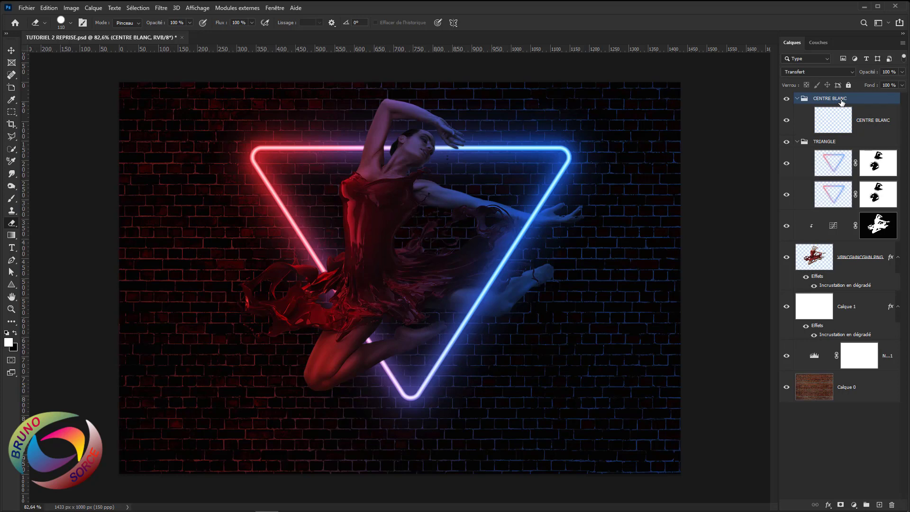
{"action": "left_click", "coordinate": [858, 258], "text": "shift"}
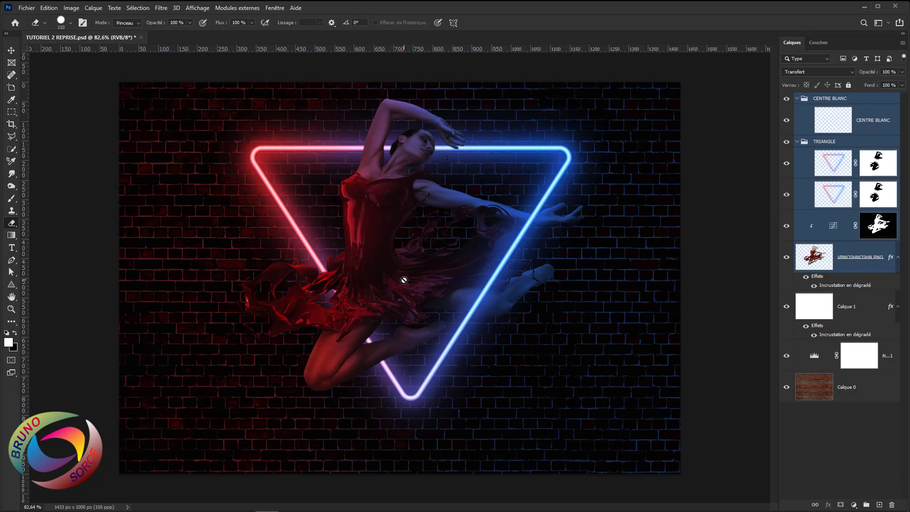
{"action": "key", "text": "v"}
{"action": "mouse_move", "coordinate": [384, 190]}
{"action": "left_mouse_down"}
{"action": "mouse_move", "coordinate": [379, 202]}
{"action": "mouse_move", "coordinate": [342, 203]}
{"action": "mouse_move", "coordinate": [292, 181]}
{"action": "mouse_move", "coordinate": [357, 171]}
{"action": "mouse_move", "coordinate": [397, 199]}
{"action": "mouse_move", "coordinate": [377, 201]}
{"action": "left_mouse_up"}
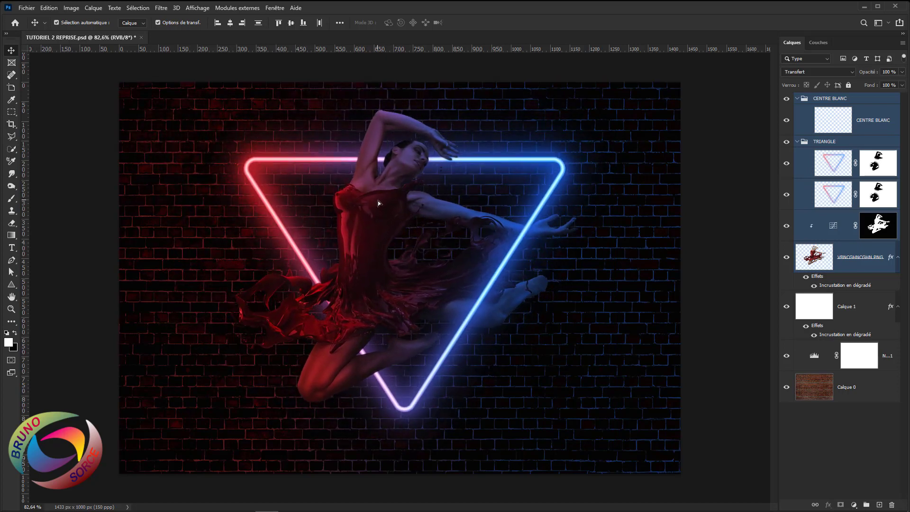
{"action": "left_click_drag", "start_coordinate": [617, 103], "coordinate": [609, 144]}
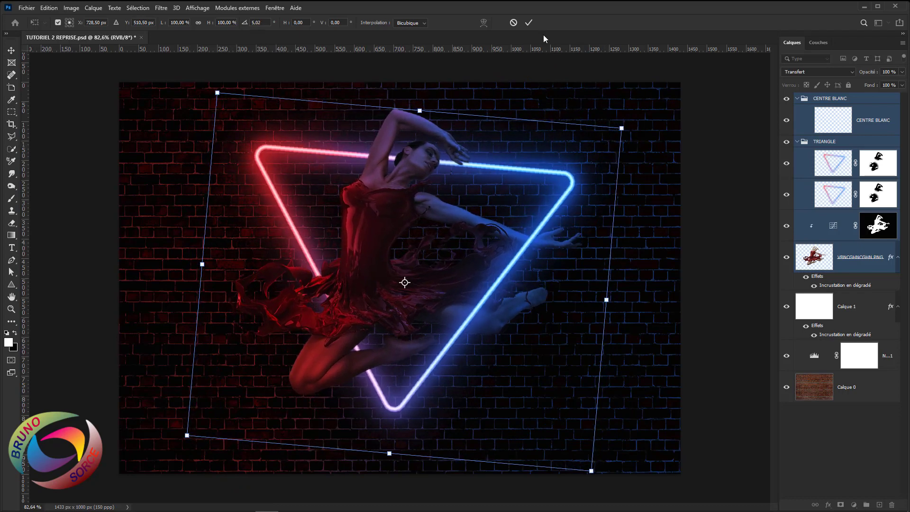
{"action": "left_click", "coordinate": [529, 22]}
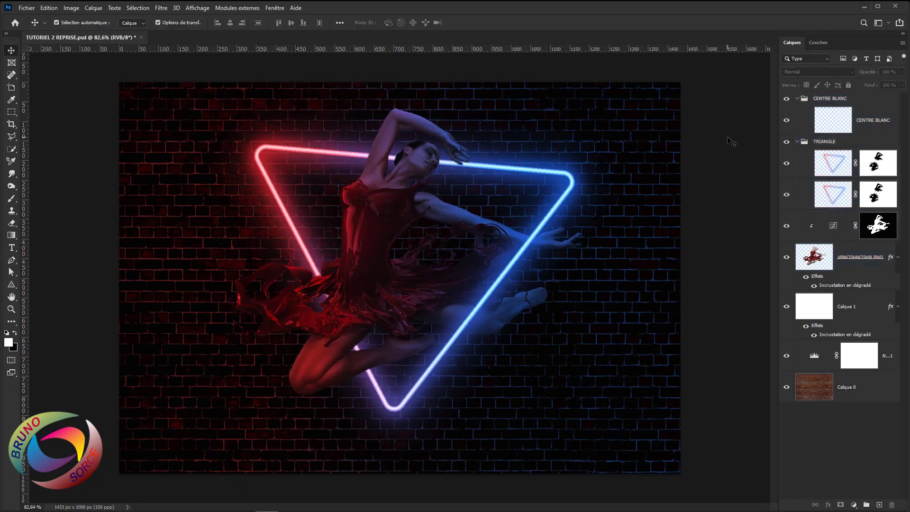